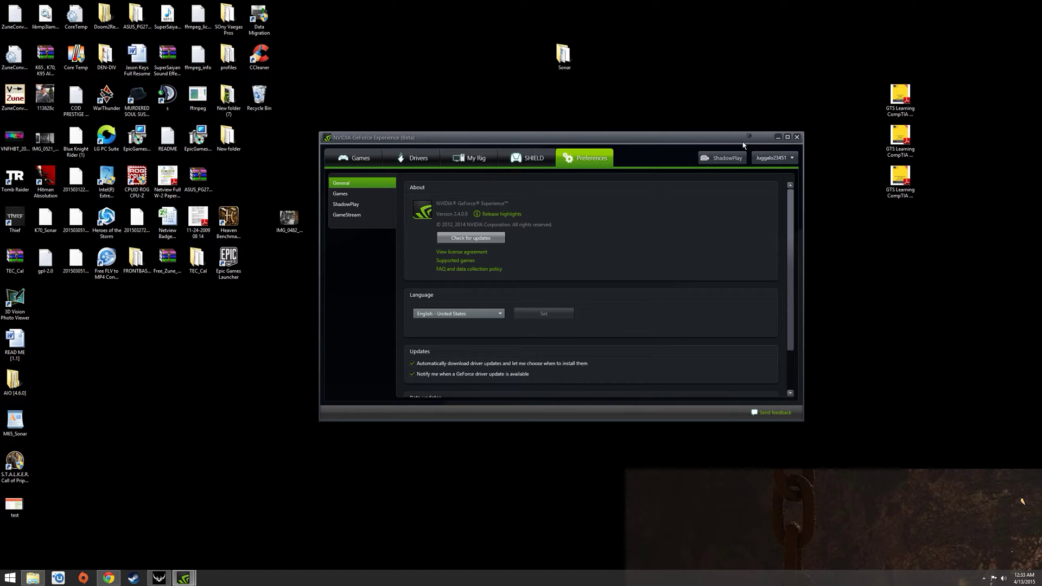
Minimize the NVIDIA GeForce Experience general settings window to the desktop
{"action": "left_click", "coordinate": [778, 137]}
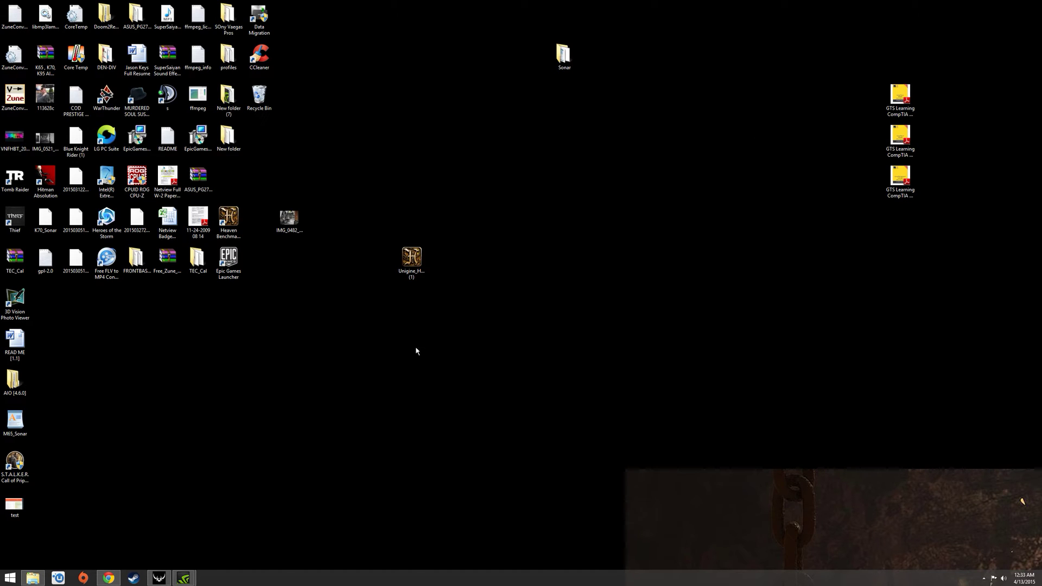
Bring Chrome back and scroll the forum thread up to the modelName conversion instructions
{"action": "left_click", "coordinate": [109, 578]}
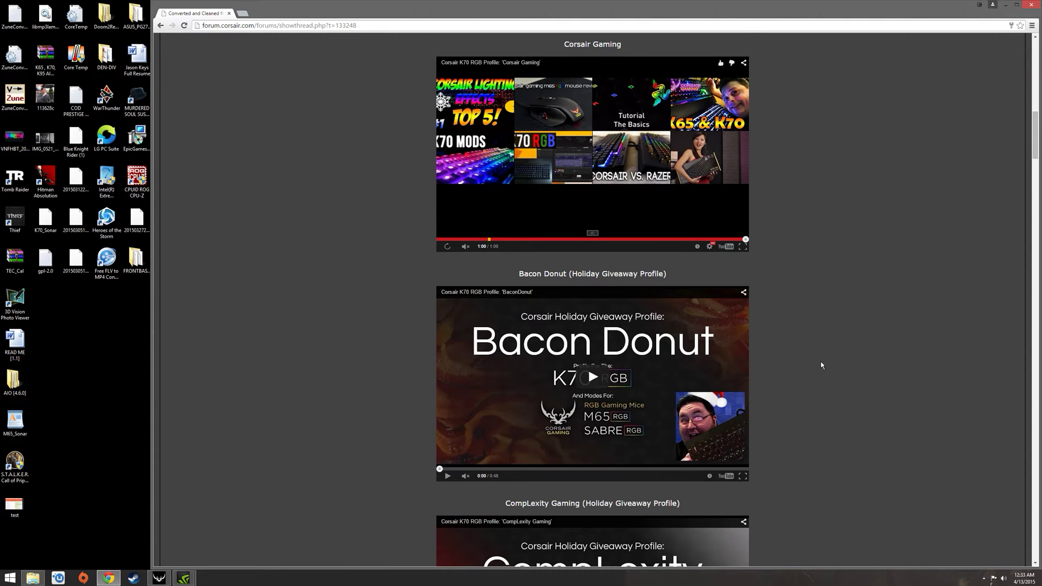
{"action": "scroll", "coordinate": [821, 365], "scroll_direction": "up", "scroll_amount": 1}
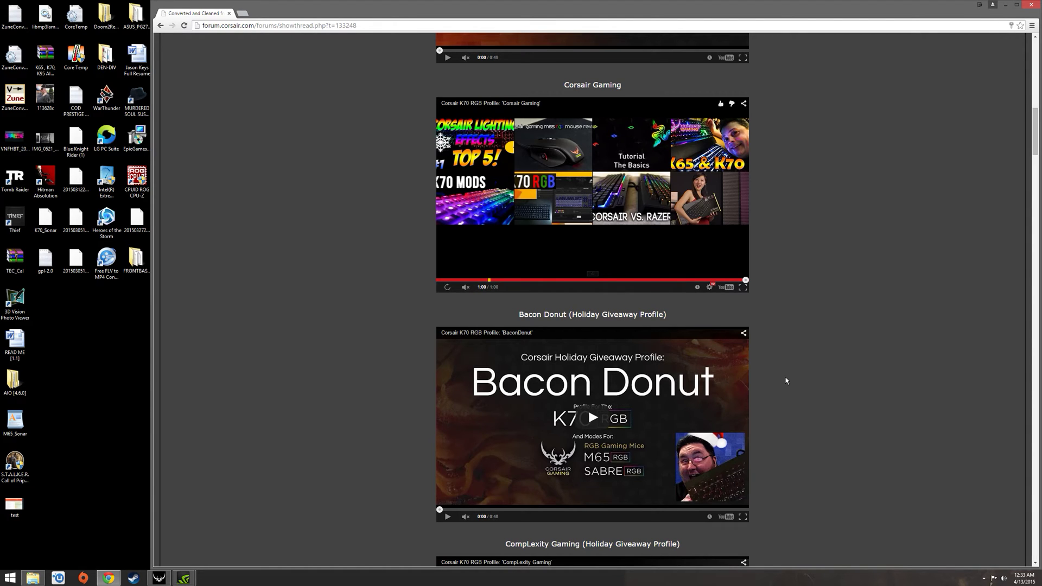
{"action": "scroll", "coordinate": [789, 377], "scroll_direction": "up", "scroll_amount": 3}
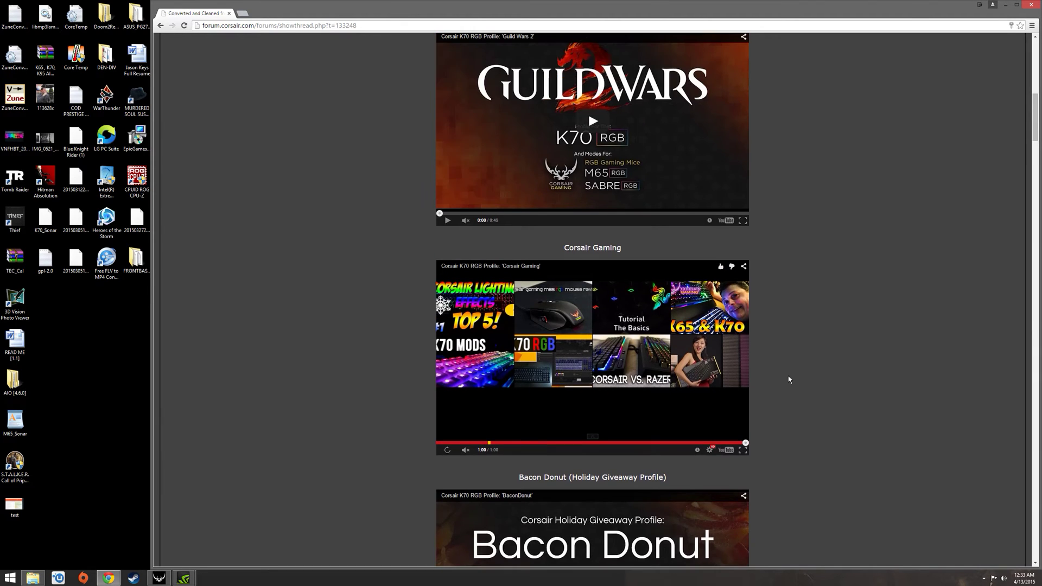
{"action": "scroll", "coordinate": [788, 377], "scroll_direction": "up", "scroll_amount": 2}
{"action": "scroll", "coordinate": [842, 326], "scroll_direction": "up", "scroll_amount": 5}
{"action": "scroll", "coordinate": [826, 228], "scroll_direction": "down", "scroll_amount": 4}
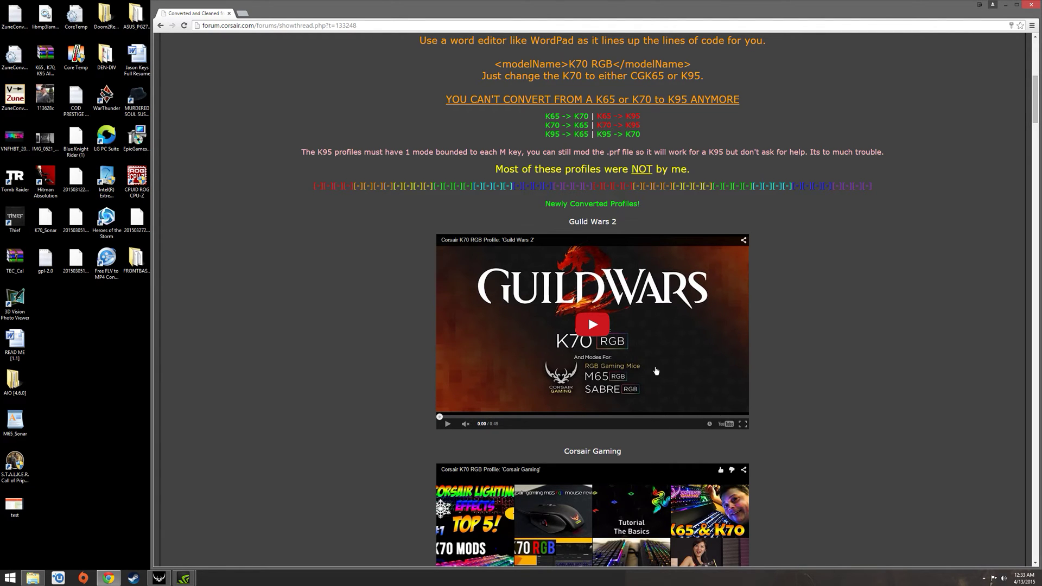
{"action": "scroll", "coordinate": [656, 371], "scroll_direction": "up", "scroll_amount": 1}
{"action": "scroll", "coordinate": [656, 371], "scroll_direction": "up", "scroll_amount": 1}
{"action": "scroll", "coordinate": [745, 219], "scroll_direction": "up", "scroll_amount": 1}
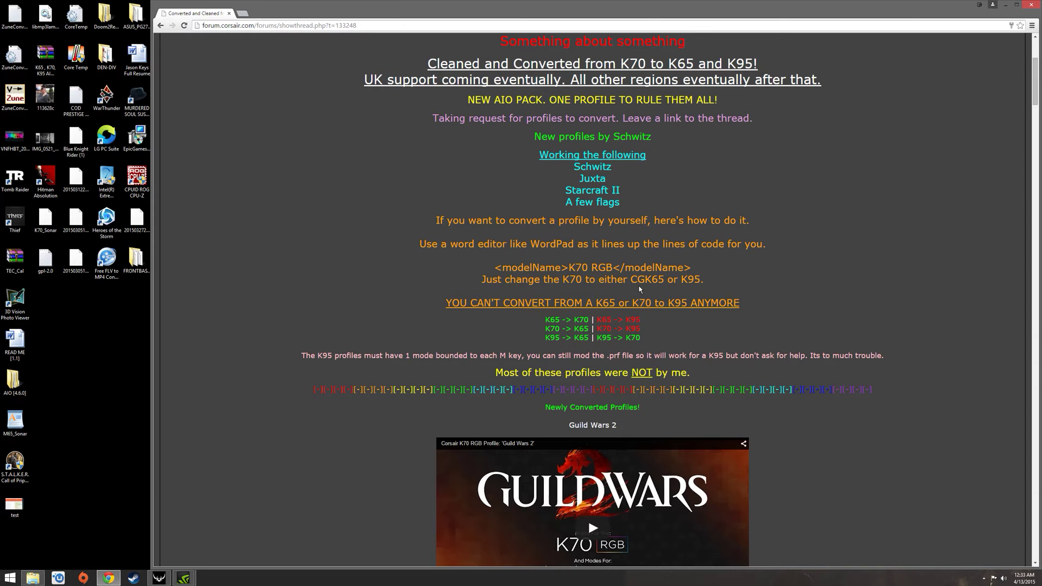
{"action": "scroll", "coordinate": [571, 310], "scroll_direction": "down", "scroll_amount": 1}
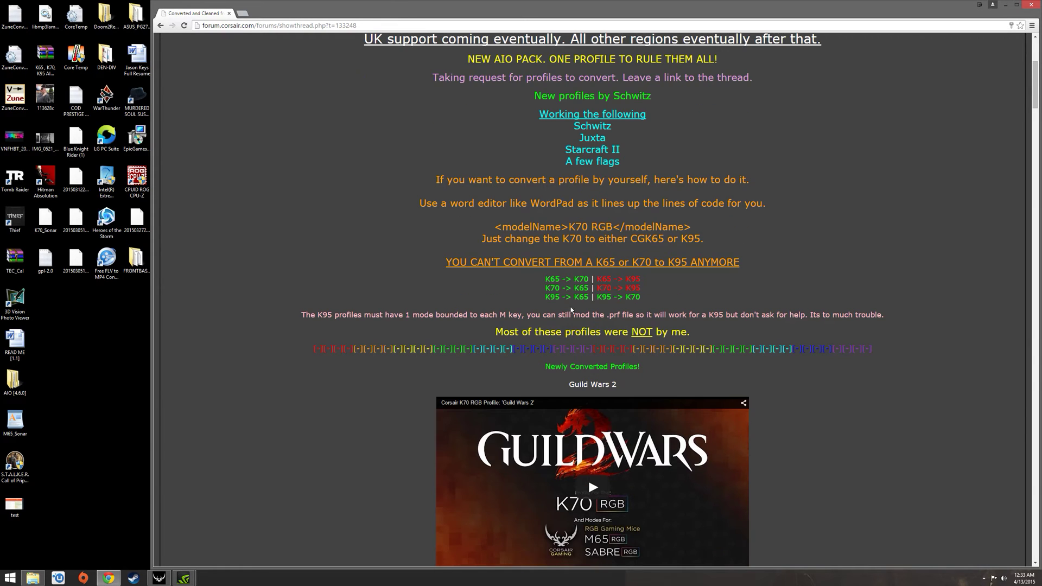
Highlight the K65/K70/K95 conversion lines, then scroll down to the Guild Wars 2 video
{"action": "left_click_drag", "start_coordinate": [545, 280], "coordinate": [641, 298]}
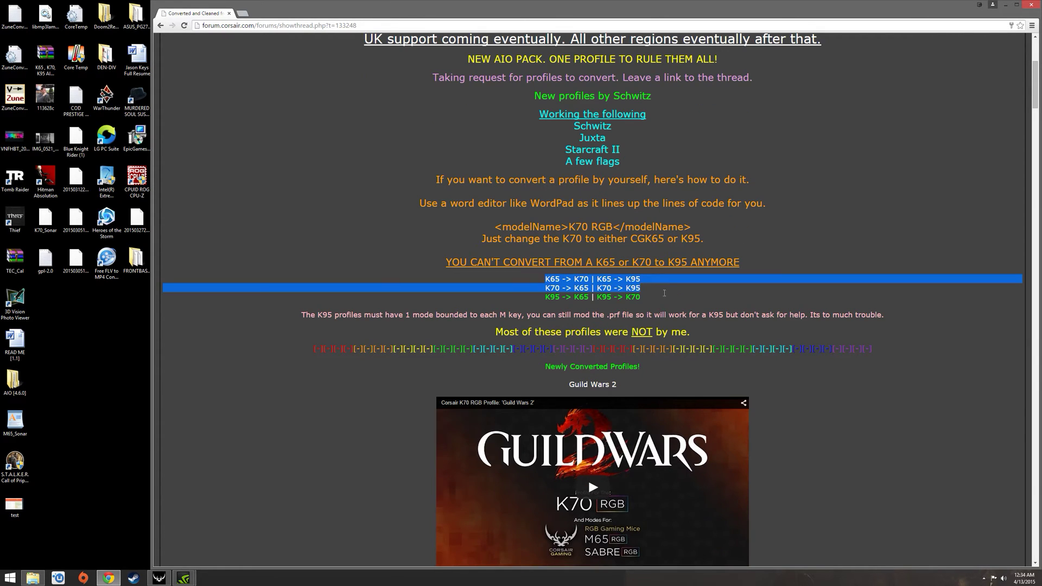
{"action": "left_click", "coordinate": [606, 285]}
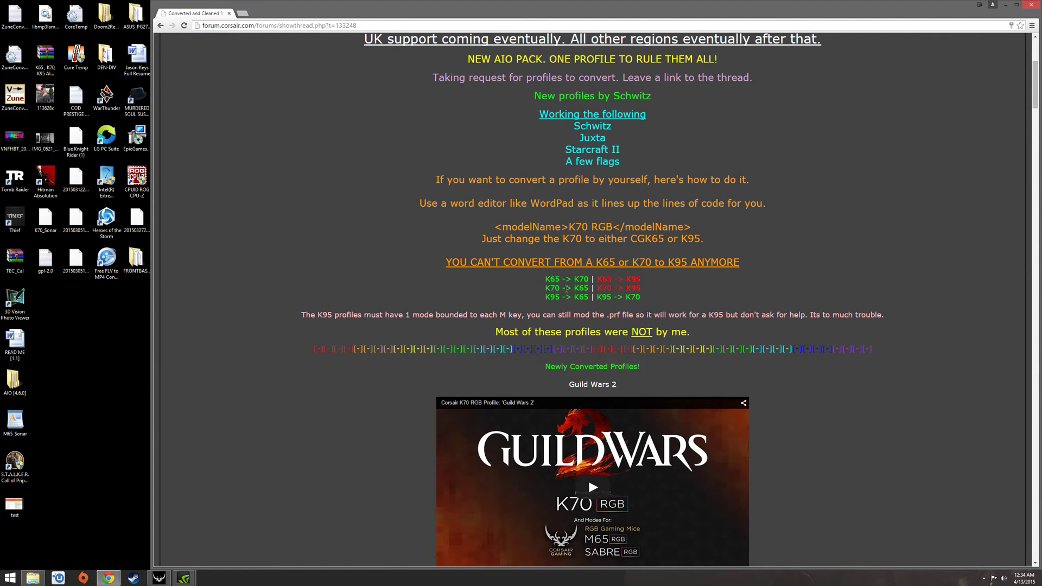
{"action": "left_click_drag", "start_coordinate": [541, 279], "coordinate": [640, 298]}
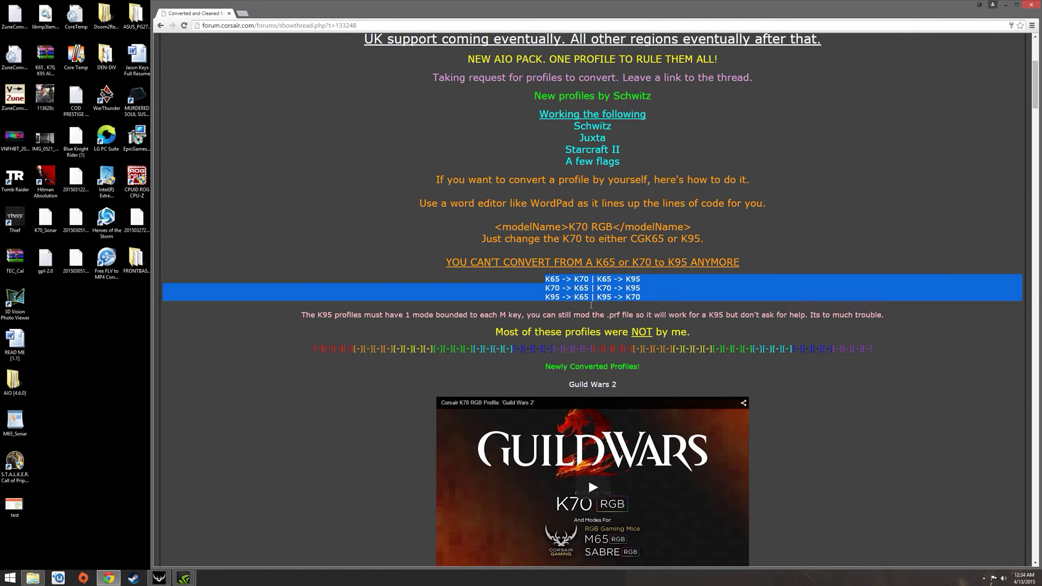
{"action": "left_click", "coordinate": [558, 290]}
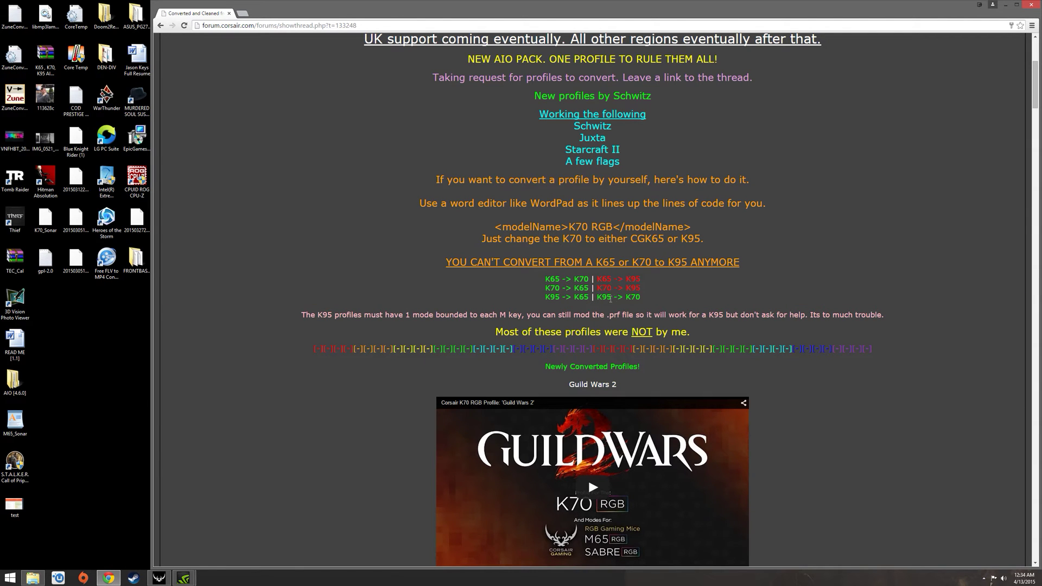
{"action": "scroll", "coordinate": [601, 291], "scroll_direction": "down", "scroll_amount": 3}
{"action": "scroll", "coordinate": [605, 255], "scroll_direction": "down", "scroll_amount": 2}
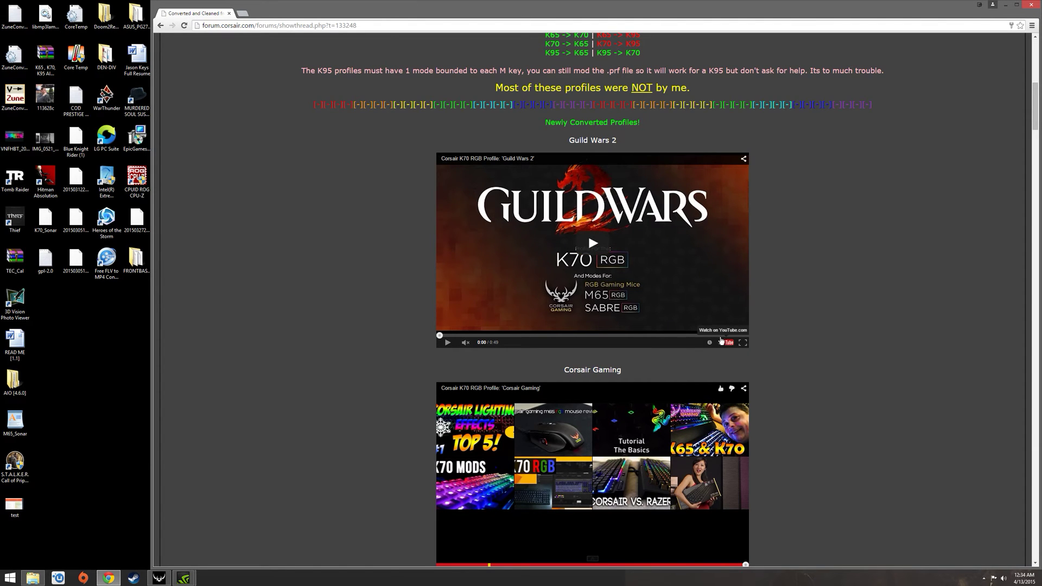
Open the Guild Wars 2 video on YouTube and download GuildWars2.zip from its description
{"action": "left_click", "coordinate": [728, 344]}
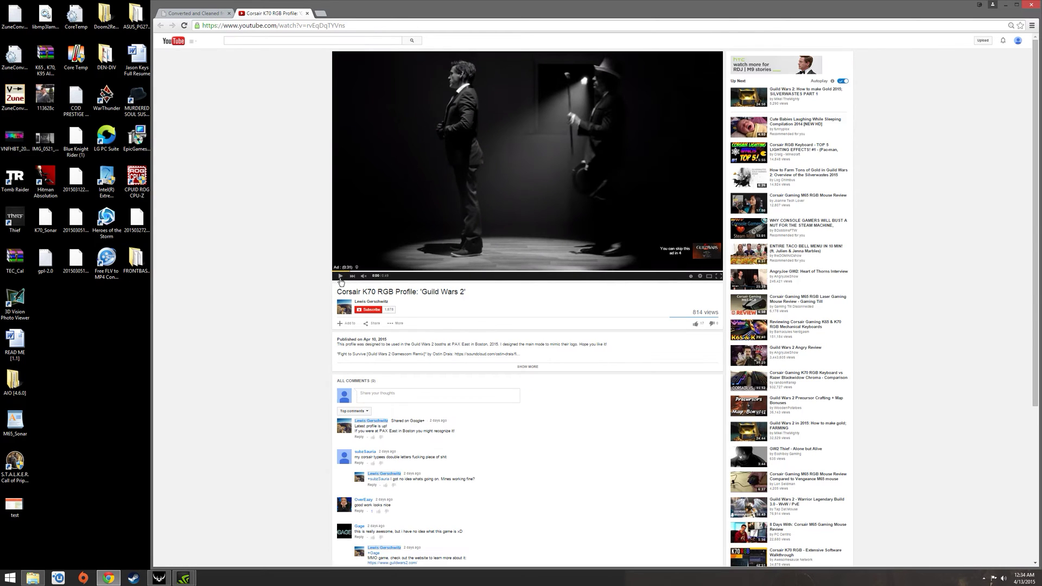
{"action": "key", "text": "space"}
{"action": "left_click", "coordinate": [528, 366]}
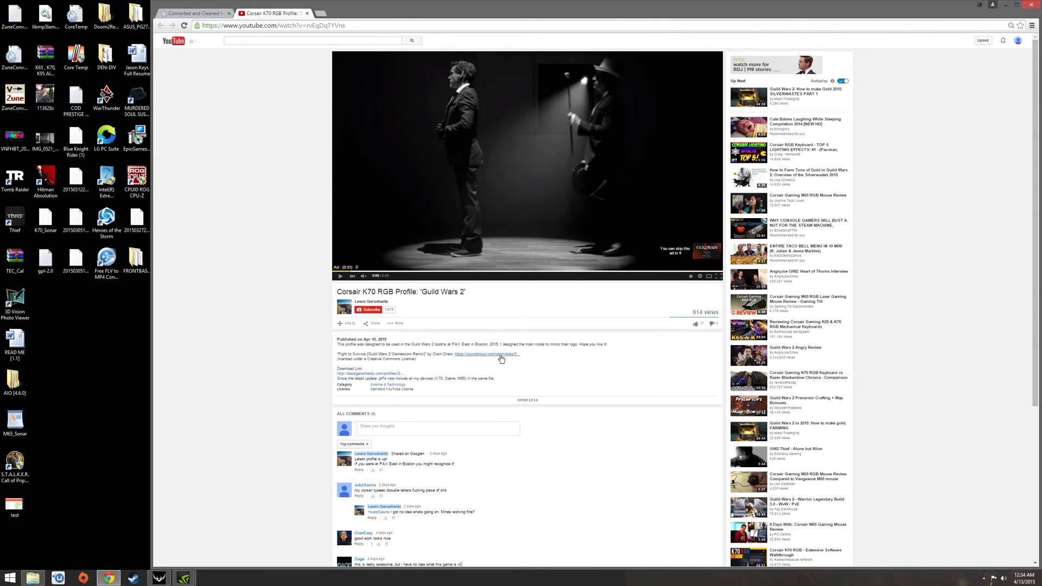
{"action": "left_click", "coordinate": [371, 374]}
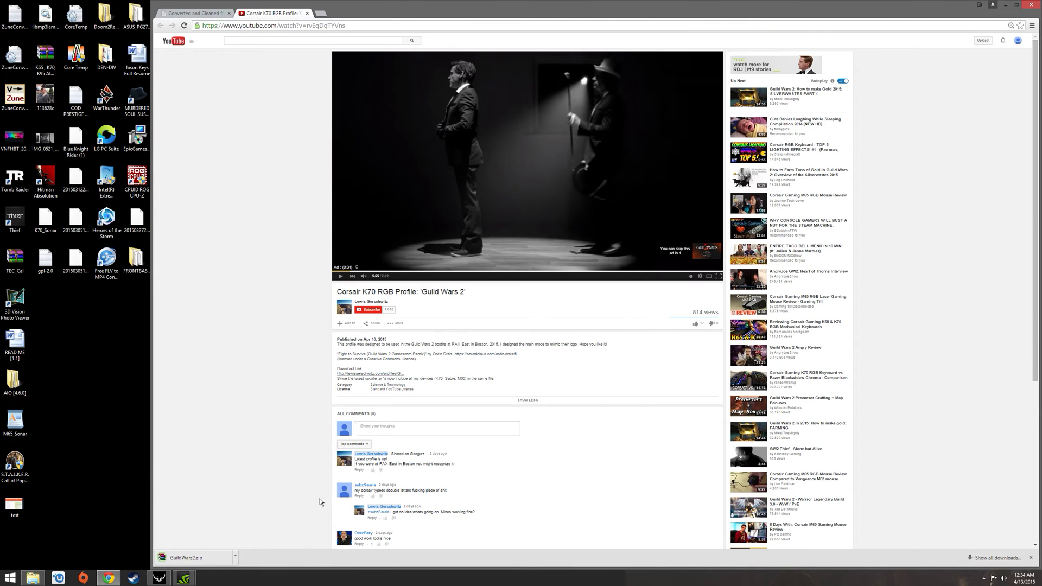
Drag GuildWars2.zip from the download bar onto the desktop
{"action": "left_click", "coordinate": [1016, 4]}
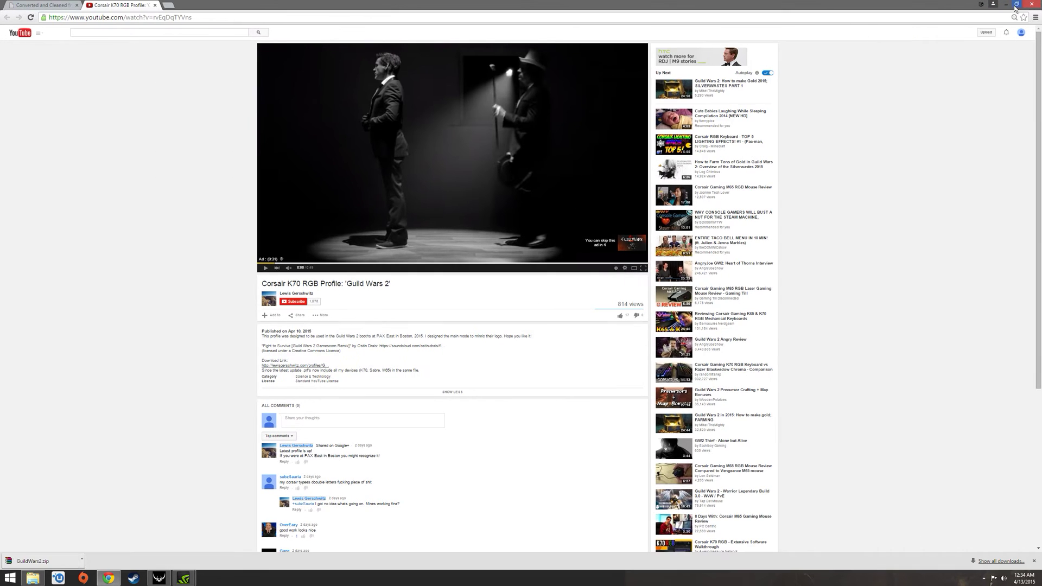
{"action": "left_click", "coordinate": [1017, 4]}
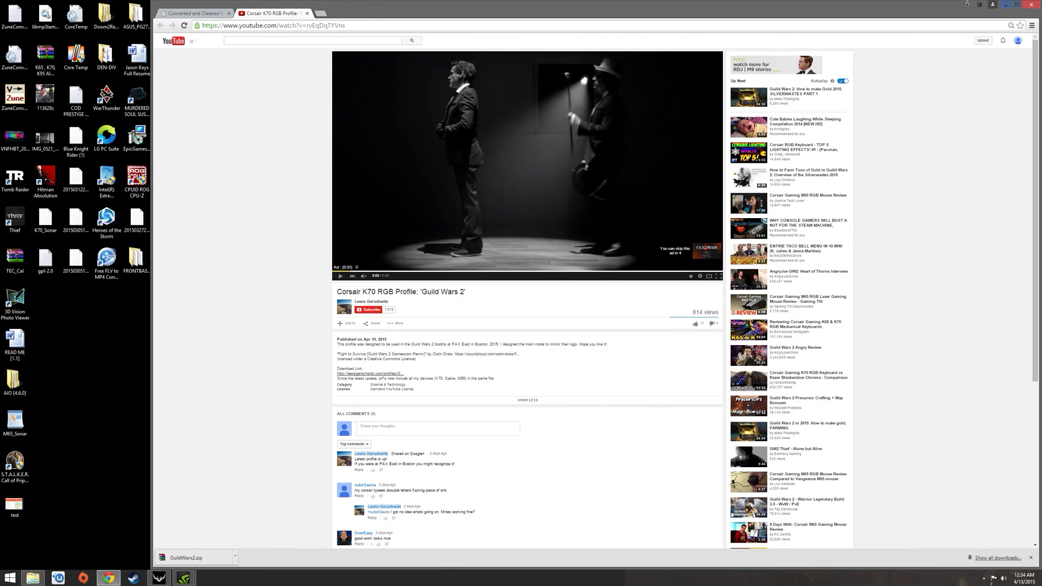
{"action": "left_click_drag", "start_coordinate": [177, 559], "coordinate": [115, 407]}
{"action": "left_click", "coordinate": [1032, 6]}
Extract GuildWars2.zip onto the desktop and set the archive aside from the extracted file
{"action": "left_click", "coordinate": [1032, 6]}
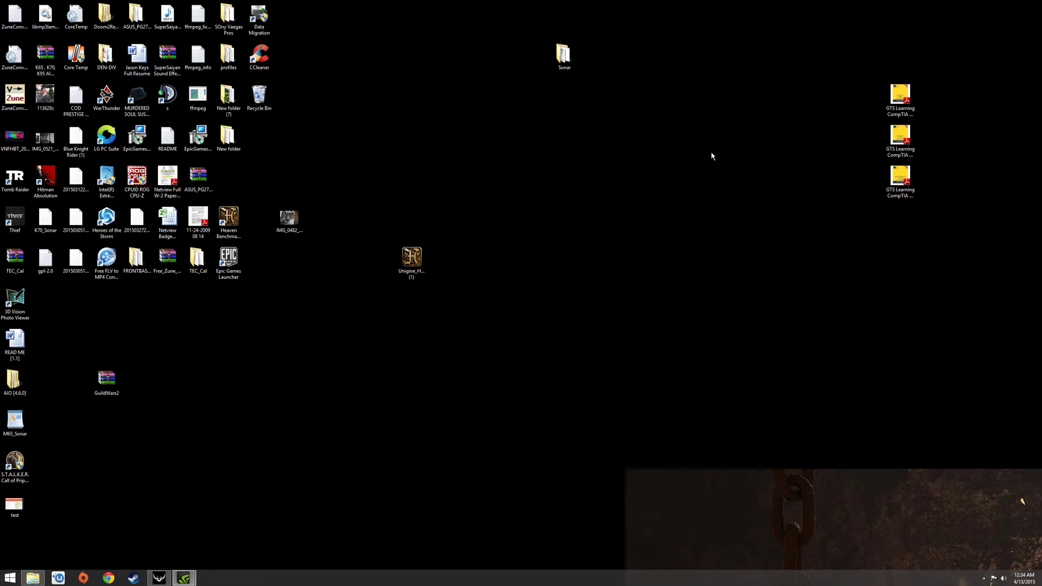
{"action": "left_click_drag", "start_coordinate": [105, 385], "coordinate": [563, 303]}
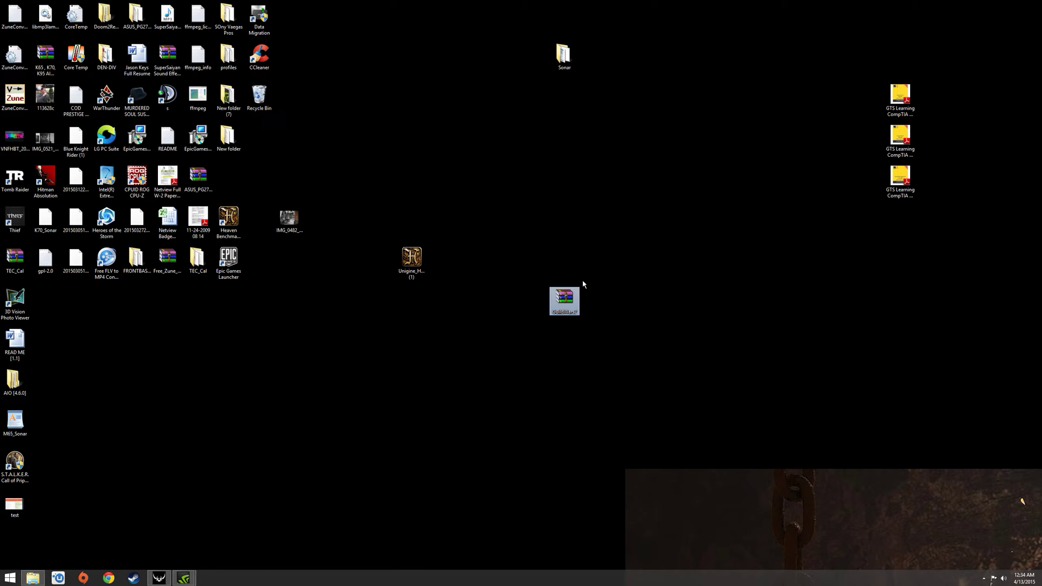
{"action": "right_click", "coordinate": [560, 299]}
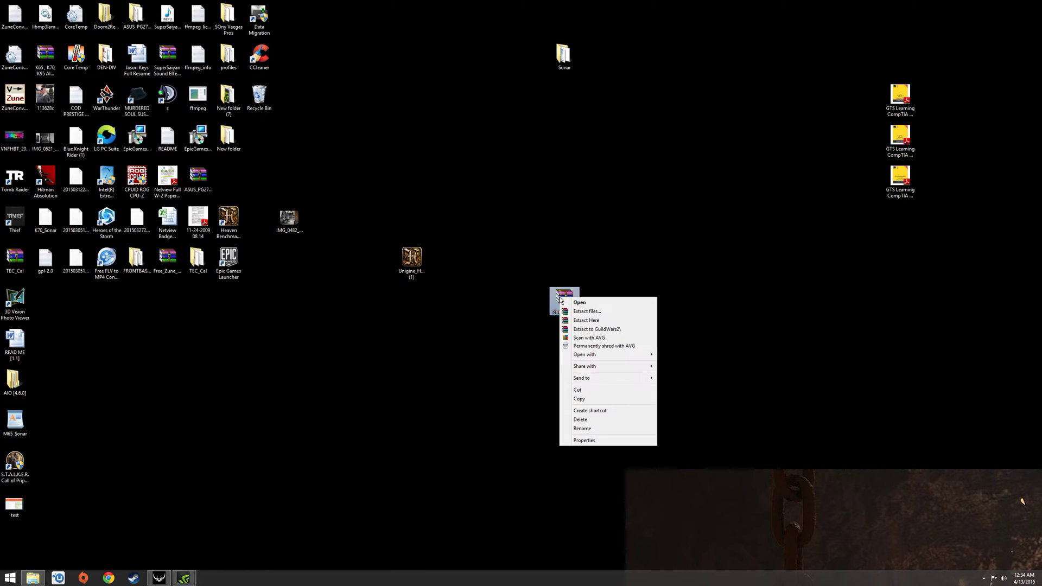
{"action": "left_click", "coordinate": [586, 321]}
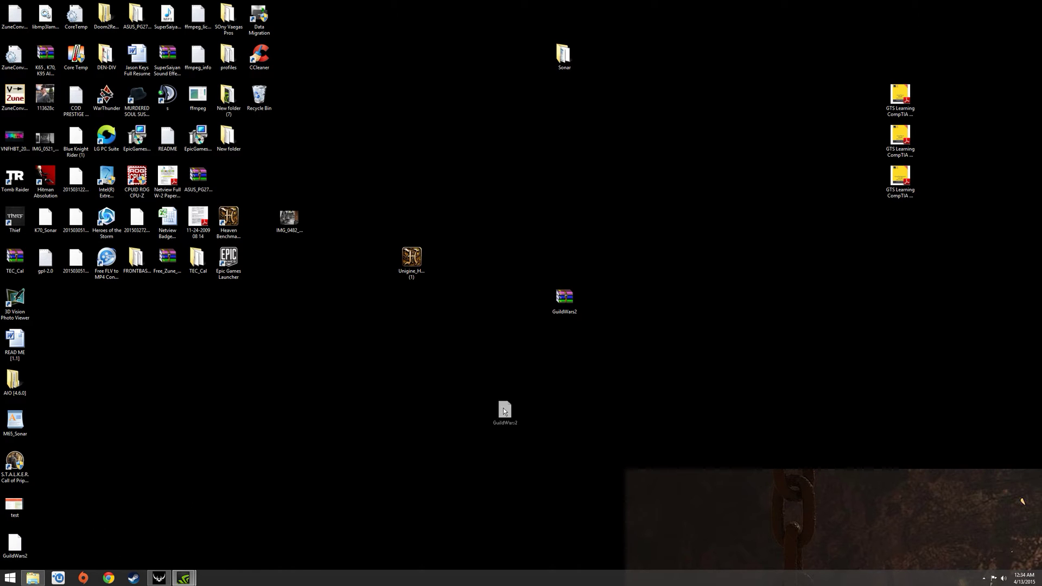
{"action": "left_click_drag", "start_coordinate": [10, 547], "coordinate": [652, 221]}
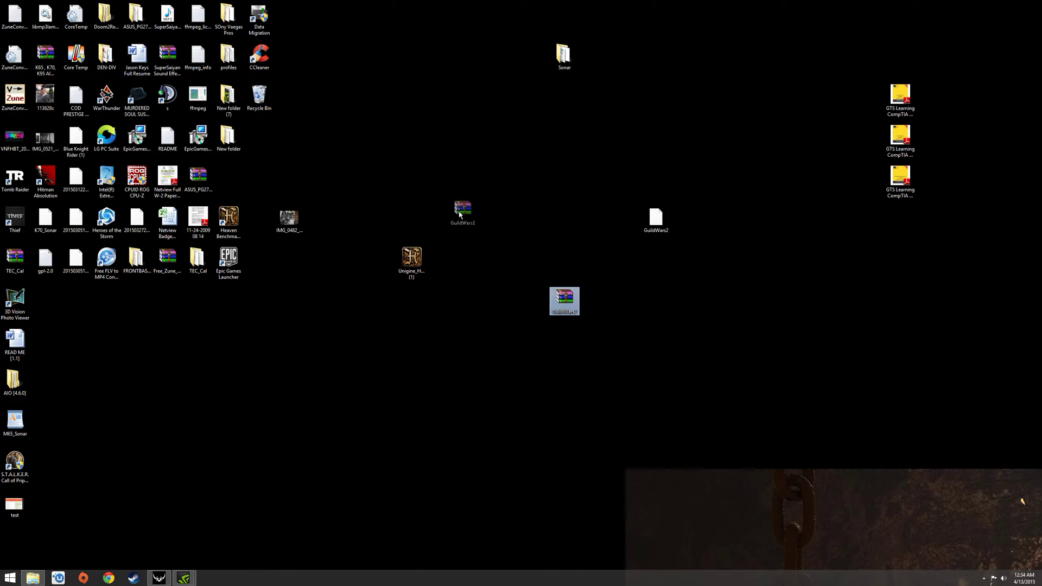
{"action": "mouse_move", "coordinate": [565, 302]}
{"action": "left_mouse_down"}
{"action": "mouse_move", "coordinate": [382, 181]}
{"action": "mouse_move", "coordinate": [19, 387]}
{"action": "left_mouse_up"}
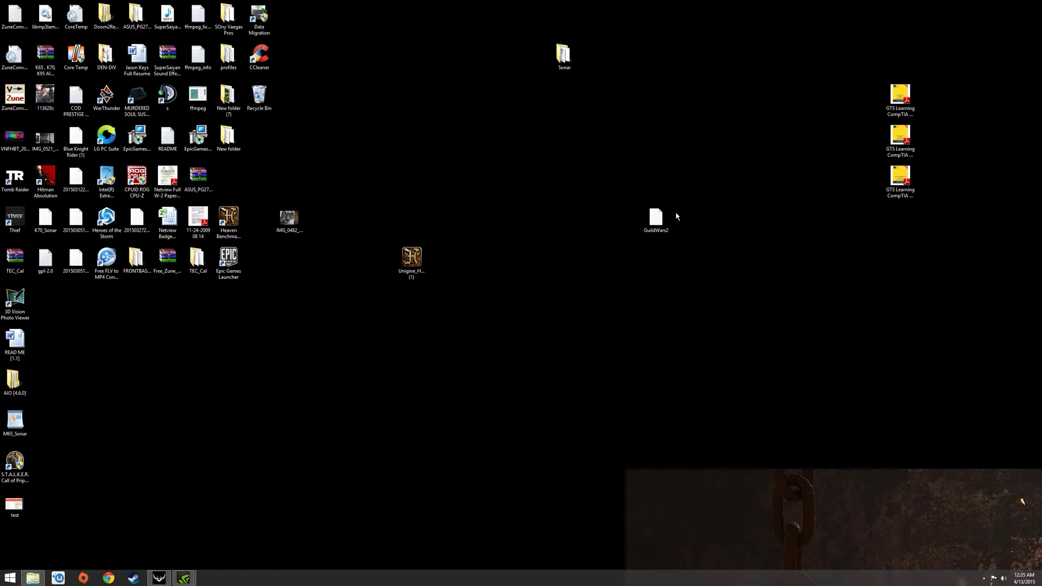
Open the extracted GuildWars2.prf with WordPad via Open with > More options
{"action": "left_click", "coordinate": [655, 222]}
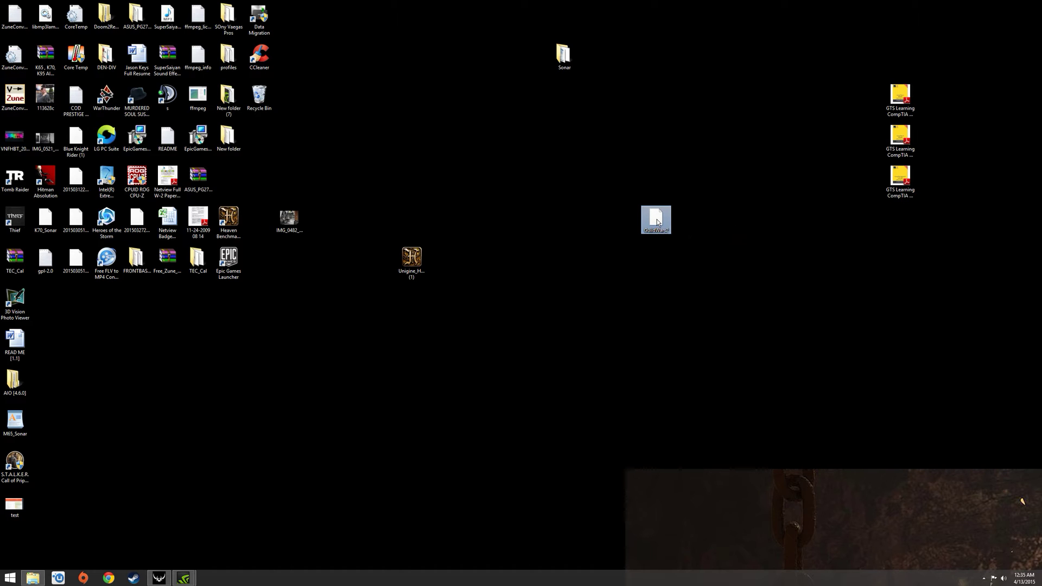
{"action": "right_click", "coordinate": [658, 222]}
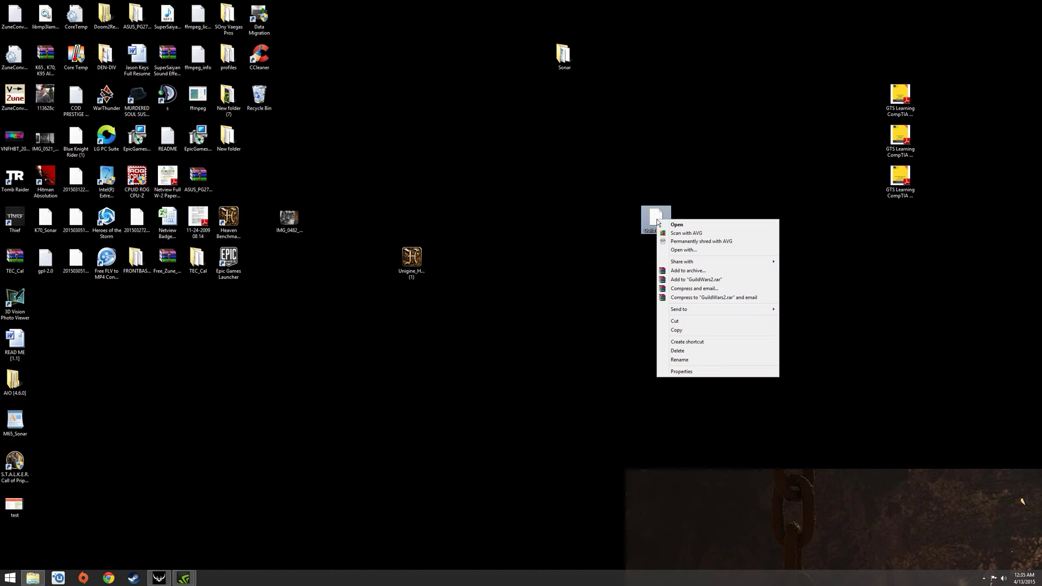
{"action": "left_click", "coordinate": [683, 250]}
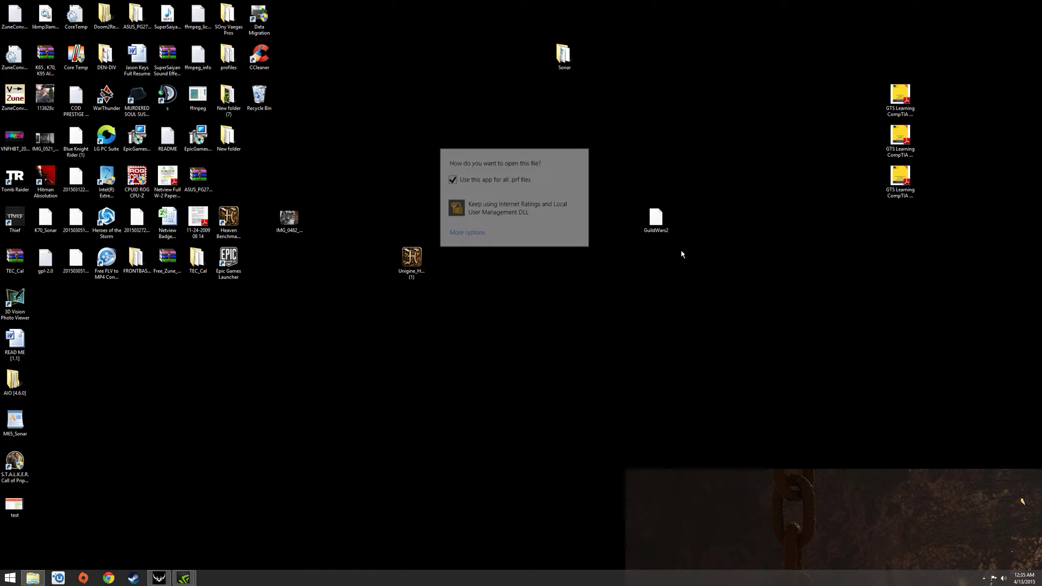
{"action": "left_click", "coordinate": [474, 231]}
{"action": "scroll", "coordinate": [529, 293], "scroll_direction": "down", "scroll_amount": 1}
{"action": "scroll", "coordinate": [523, 303], "scroll_direction": "down", "scroll_amount": 1}
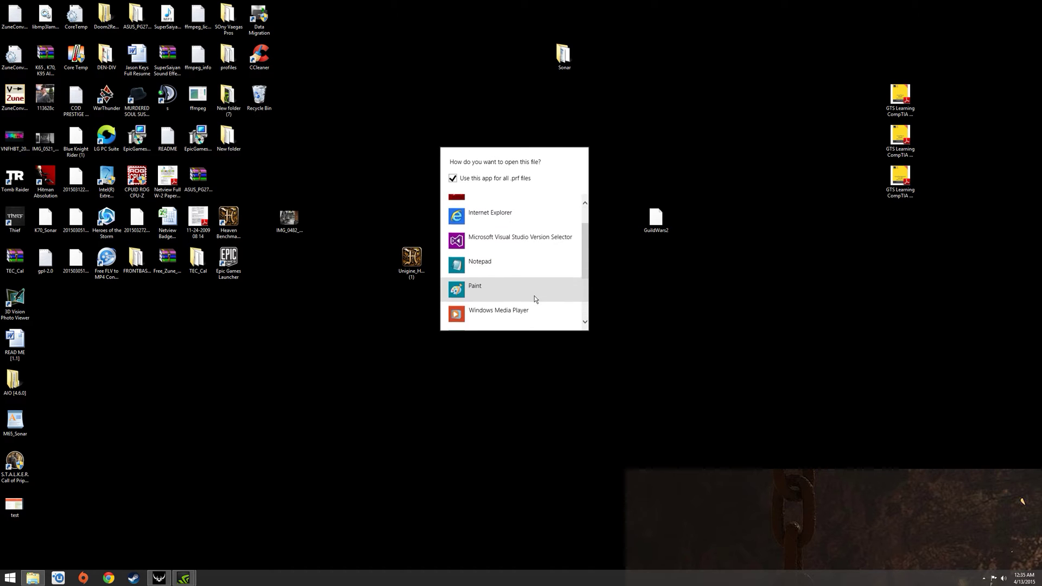
{"action": "scroll", "coordinate": [538, 292], "scroll_direction": "down", "scroll_amount": 1}
{"action": "scroll", "coordinate": [542, 285], "scroll_direction": "down", "scroll_amount": 1}
{"action": "scroll", "coordinate": [544, 281], "scroll_direction": "down", "scroll_amount": 1}
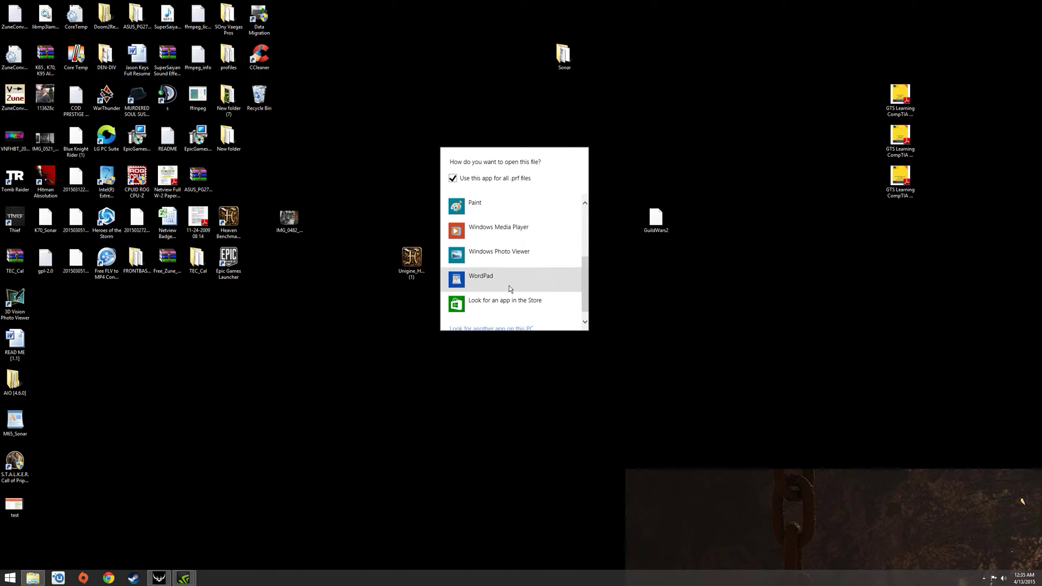
{"action": "left_click", "coordinate": [491, 281]}
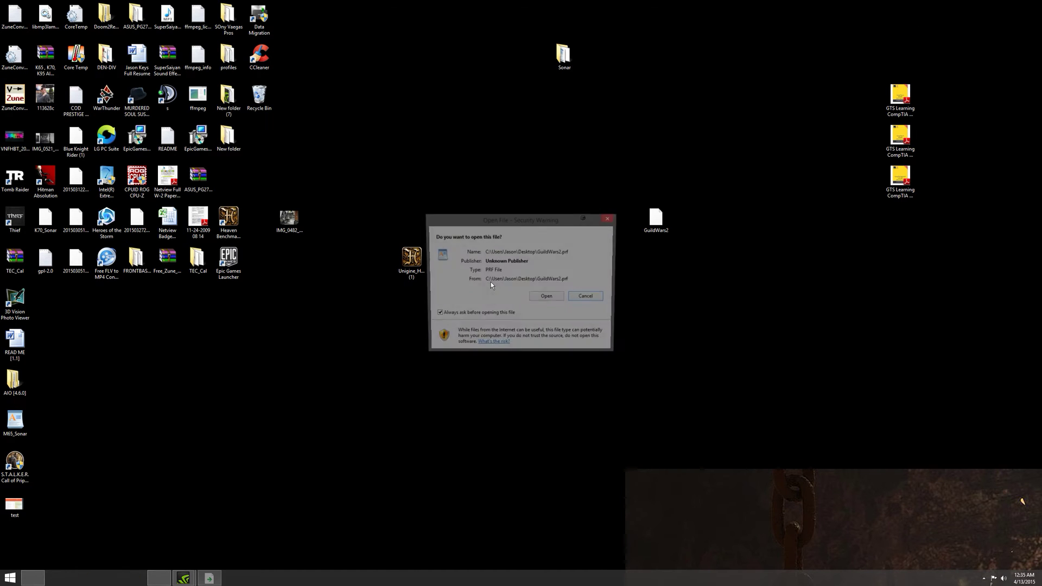
Accept the security warning, maximize WordPad showing the GuildWars2 XML, and switch to Chrome
{"action": "left_click", "coordinate": [546, 299]}
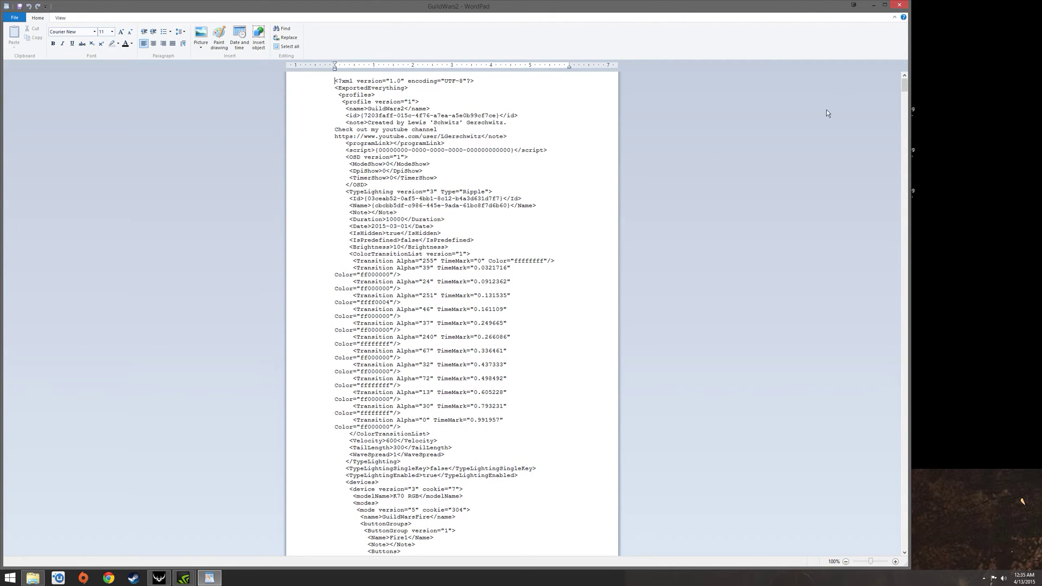
{"action": "left_click", "coordinate": [885, 5]}
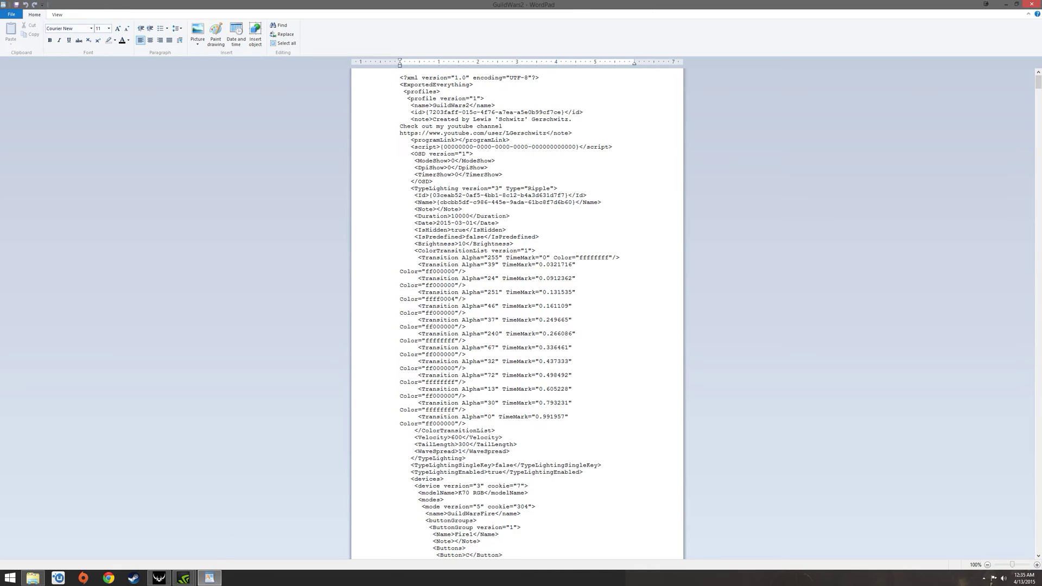
{"action": "left_click", "coordinate": [111, 580]}
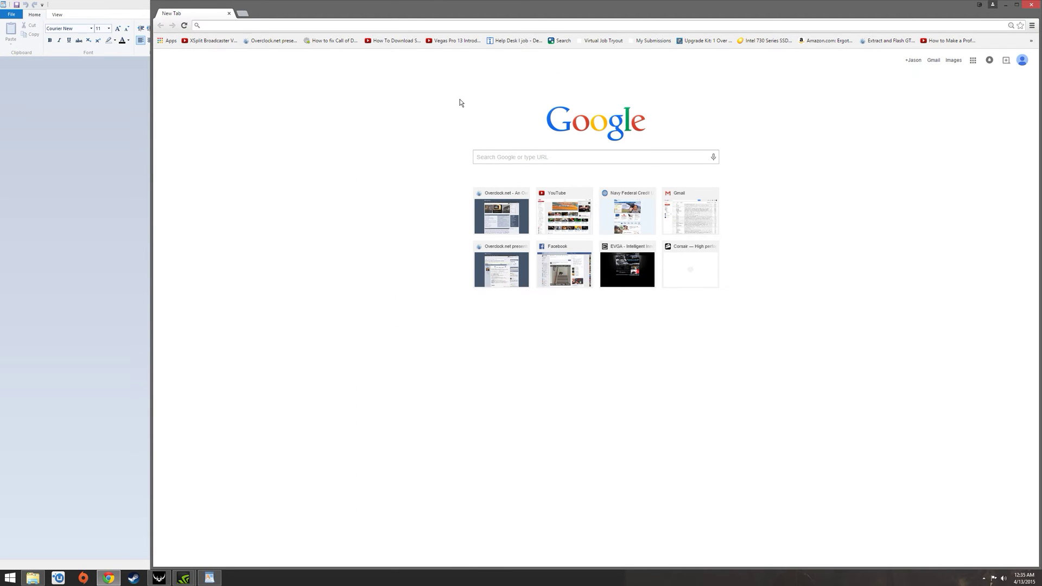
Reopen the Corsair conversion thread from Chrome history, recheck modelName instructions, then minimize Chrome
{"action": "key", "text": "ctrl+h"}
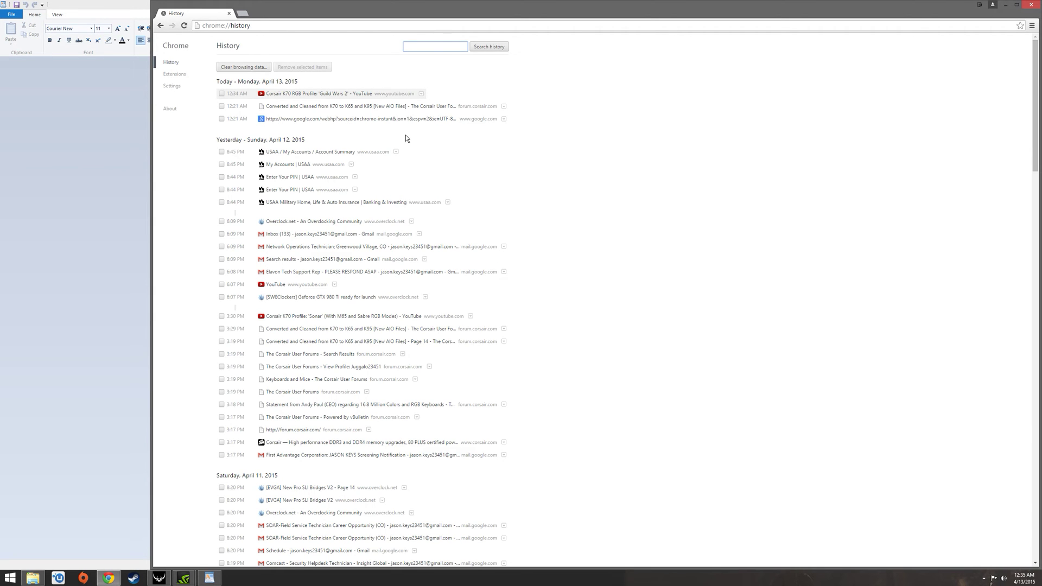
{"action": "left_click", "coordinate": [354, 103]}
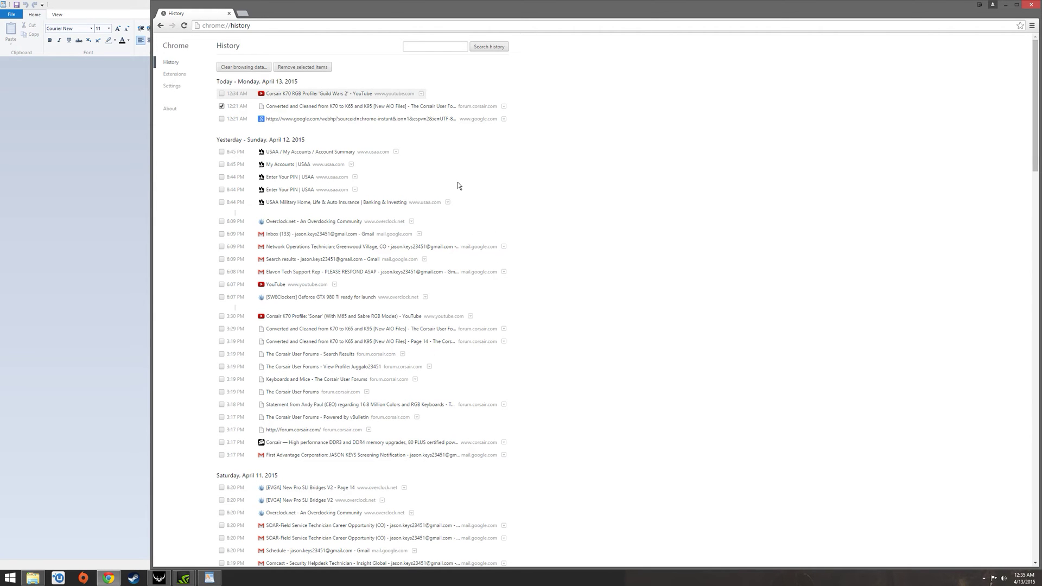
{"action": "left_click", "coordinate": [337, 106]}
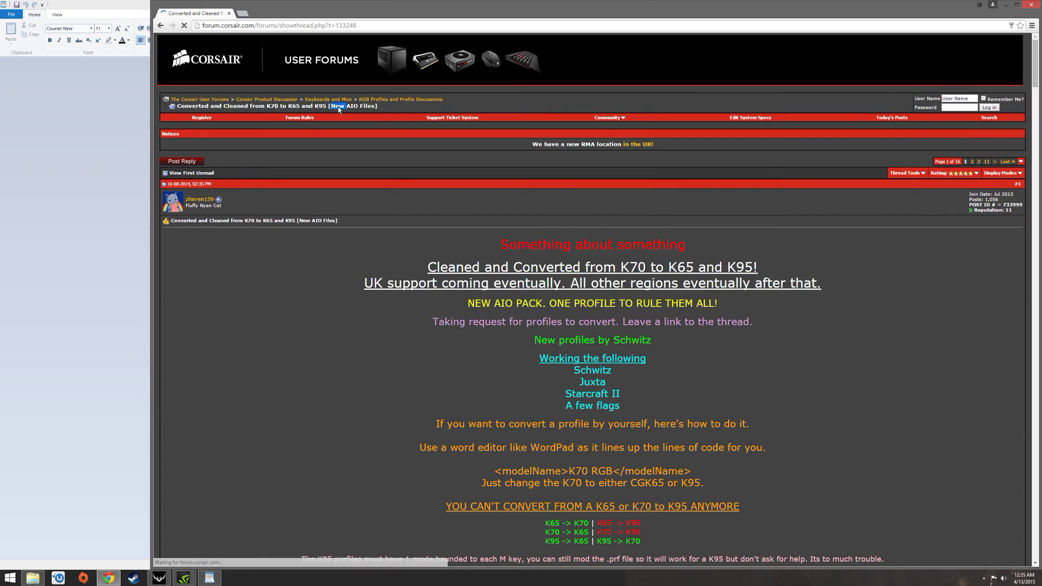
{"action": "scroll", "coordinate": [570, 281], "scroll_direction": "down", "scroll_amount": 2}
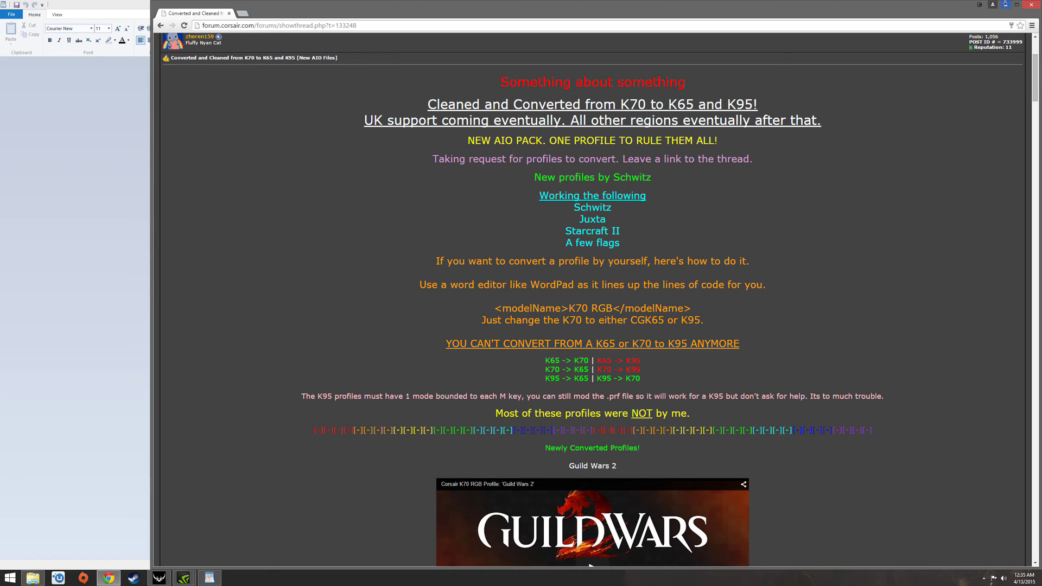
{"action": "left_click", "coordinate": [1005, 5]}
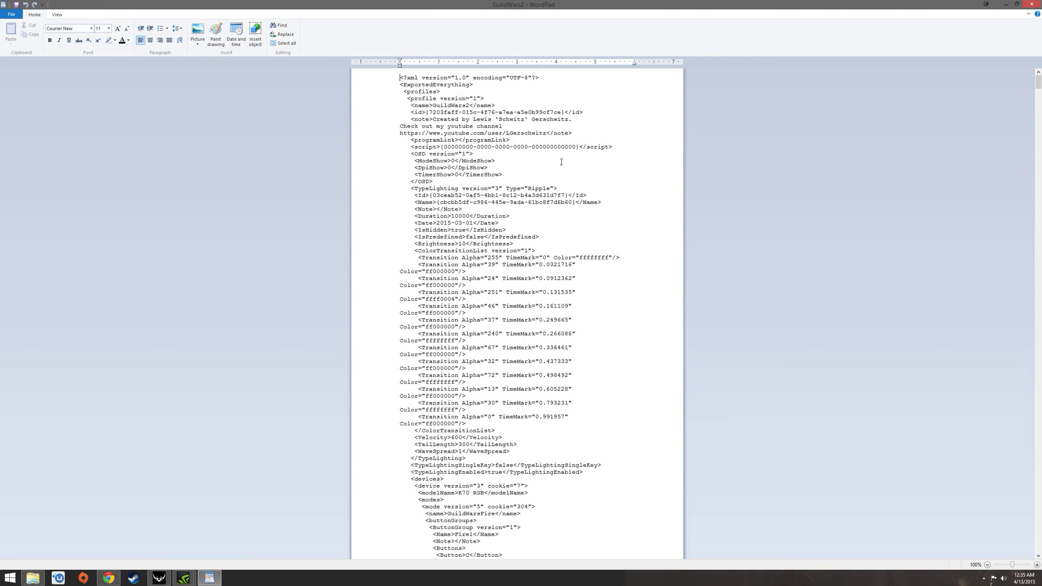
{"action": "scroll", "coordinate": [547, 183], "scroll_direction": "down", "scroll_amount": 1}
{"action": "scroll", "coordinate": [548, 183], "scroll_direction": "down", "scroll_amount": 1}
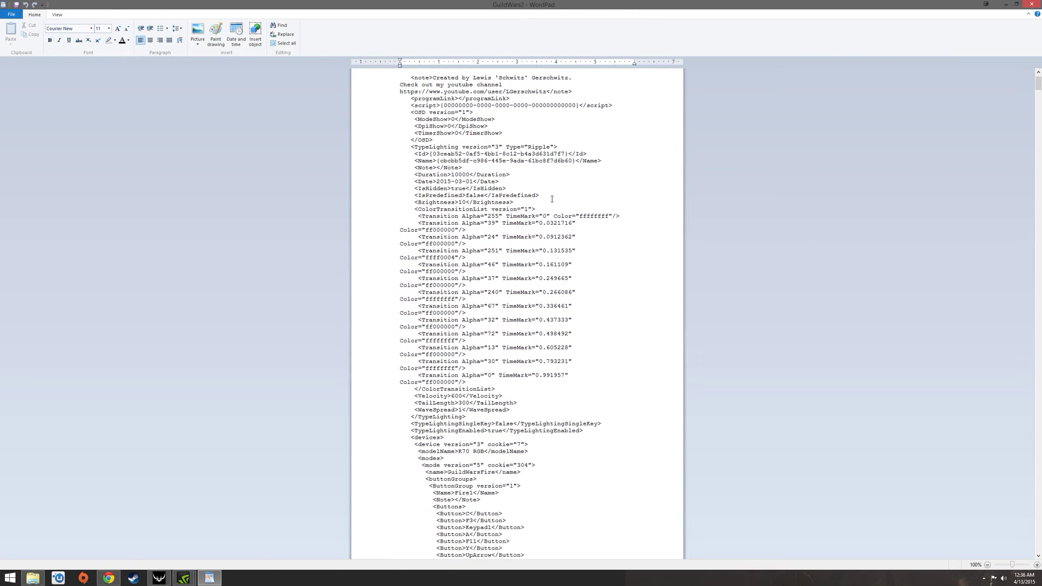
{"action": "scroll", "coordinate": [552, 213], "scroll_direction": "down", "scroll_amount": 2}
{"action": "scroll", "coordinate": [542, 286], "scroll_direction": "down", "scroll_amount": 2}
{"action": "scroll", "coordinate": [543, 290], "scroll_direction": "down", "scroll_amount": 1}
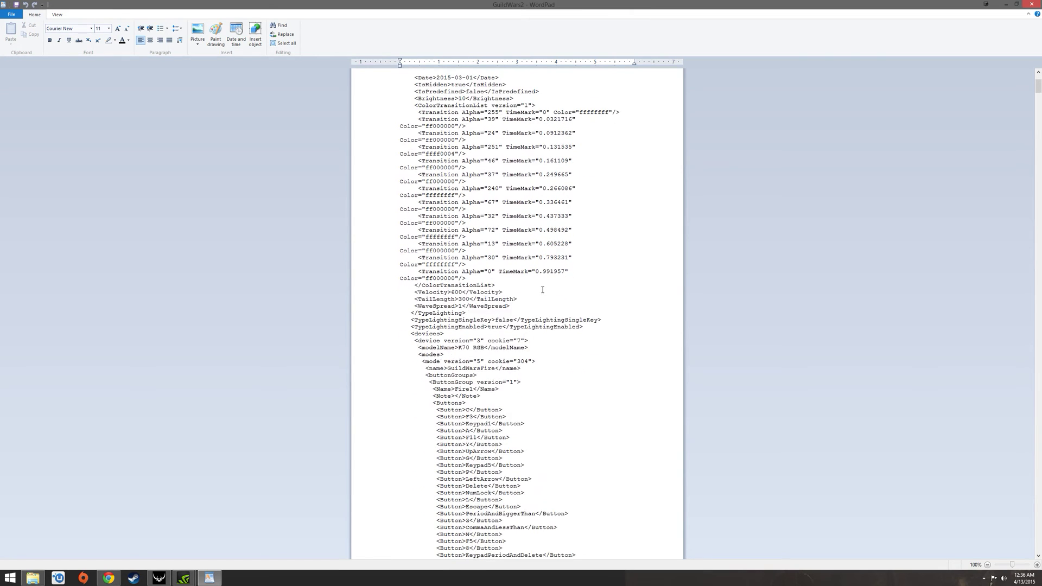
{"action": "scroll", "coordinate": [544, 296], "scroll_direction": "down", "scroll_amount": 2}
{"action": "scroll", "coordinate": [545, 300], "scroll_direction": "down", "scroll_amount": 3}
{"action": "scroll", "coordinate": [545, 301], "scroll_direction": "down", "scroll_amount": 3}
{"action": "scroll", "coordinate": [546, 300], "scroll_direction": "down", "scroll_amount": 4}
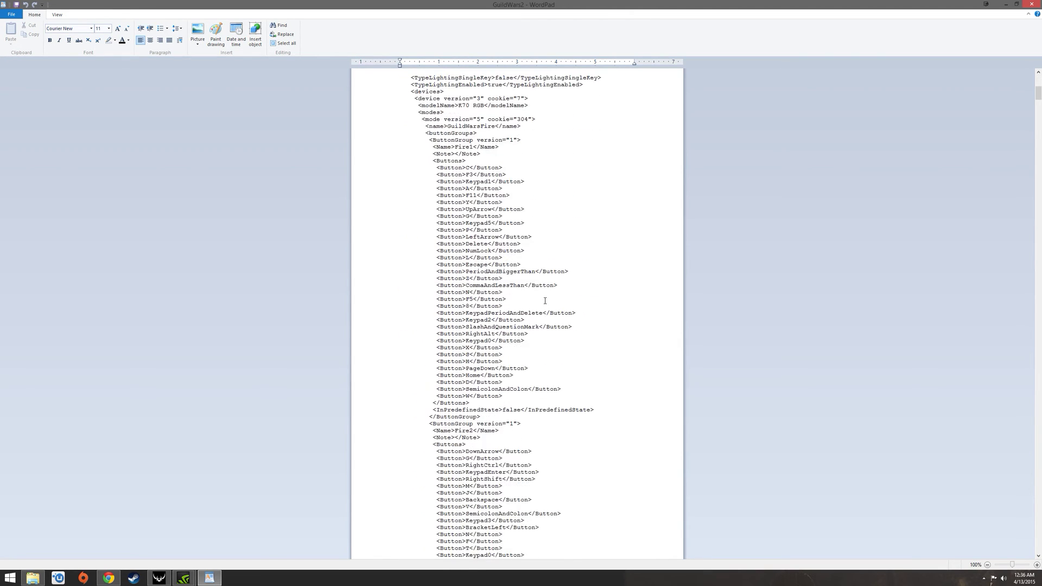
{"action": "scroll", "coordinate": [546, 302], "scroll_direction": "down", "scroll_amount": 2}
{"action": "scroll", "coordinate": [546, 301], "scroll_direction": "down", "scroll_amount": 4}
{"action": "scroll", "coordinate": [547, 301], "scroll_direction": "down", "scroll_amount": 6}
{"action": "scroll", "coordinate": [546, 301], "scroll_direction": "down", "scroll_amount": 4}
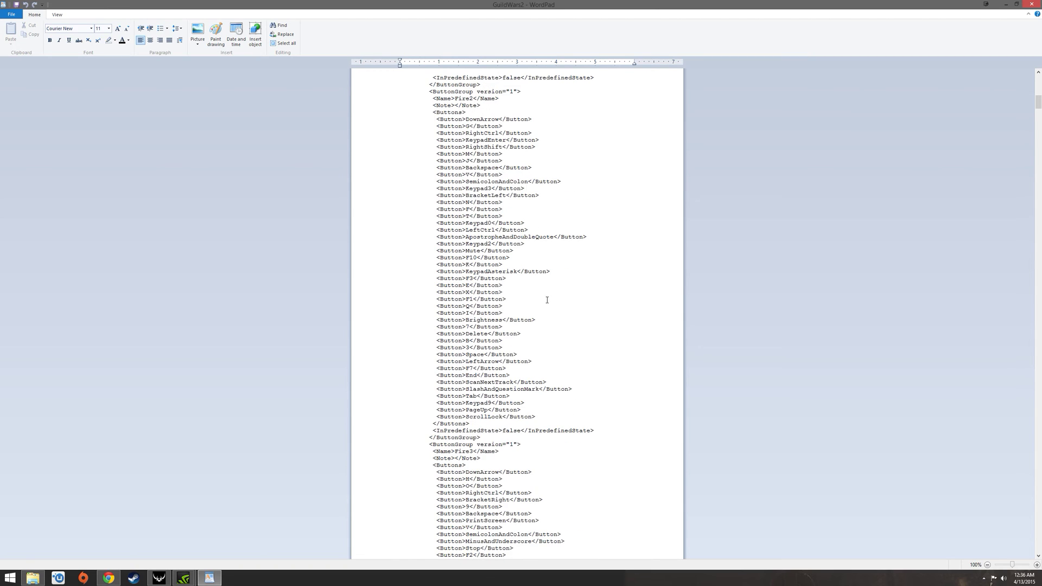
{"action": "scroll", "coordinate": [547, 300], "scroll_direction": "down", "scroll_amount": 4}
{"action": "scroll", "coordinate": [548, 299], "scroll_direction": "down", "scroll_amount": 4}
{"action": "scroll", "coordinate": [548, 300], "scroll_direction": "down", "scroll_amount": 4}
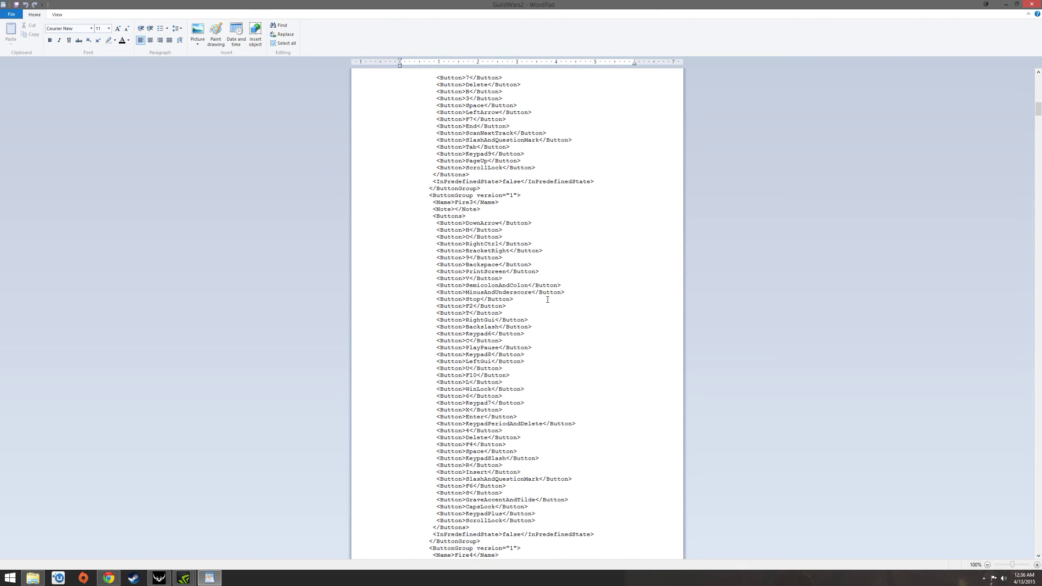
{"action": "scroll", "coordinate": [547, 300], "scroll_direction": "down", "scroll_amount": 1}
{"action": "scroll", "coordinate": [548, 300], "scroll_direction": "down", "scroll_amount": 3}
{"action": "scroll", "coordinate": [547, 300], "scroll_direction": "down", "scroll_amount": 2}
{"action": "scroll", "coordinate": [547, 300], "scroll_direction": "down", "scroll_amount": 2}
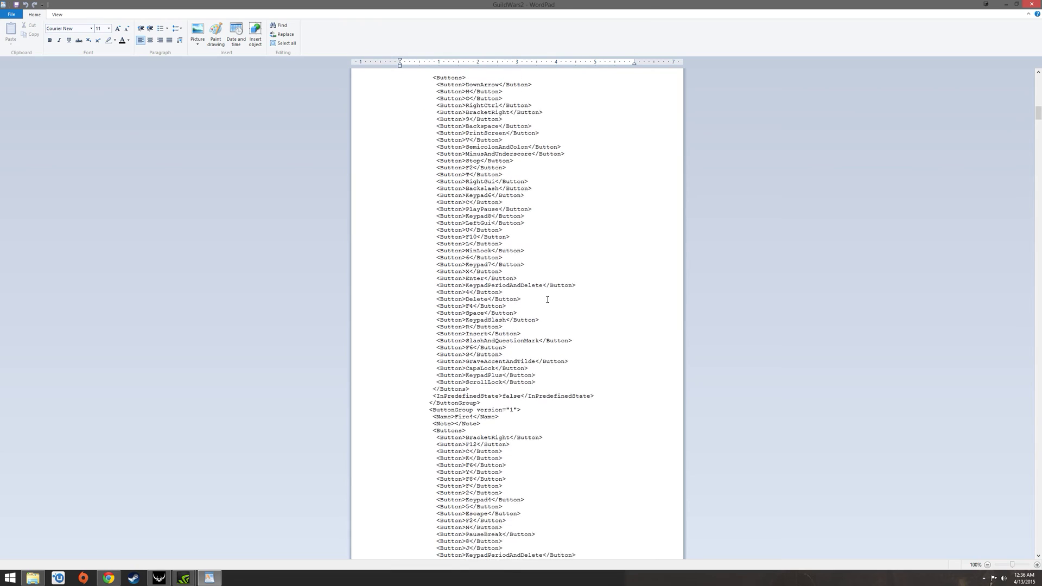
{"action": "scroll", "coordinate": [547, 299], "scroll_direction": "down", "scroll_amount": 2}
{"action": "scroll", "coordinate": [548, 300], "scroll_direction": "down", "scroll_amount": 3}
{"action": "scroll", "coordinate": [547, 299], "scroll_direction": "down", "scroll_amount": 2}
{"action": "scroll", "coordinate": [548, 299], "scroll_direction": "down", "scroll_amount": 4}
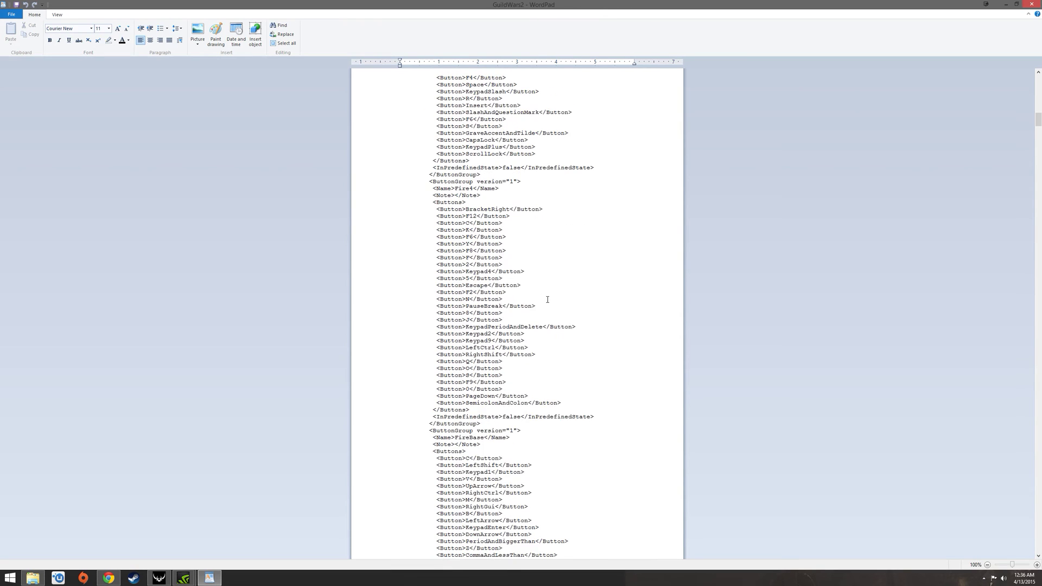
{"action": "scroll", "coordinate": [548, 300], "scroll_direction": "down", "scroll_amount": 4}
{"action": "scroll", "coordinate": [548, 300], "scroll_direction": "down", "scroll_amount": 4}
{"action": "scroll", "coordinate": [547, 299], "scroll_direction": "down", "scroll_amount": 3}
{"action": "scroll", "coordinate": [547, 299], "scroll_direction": "down", "scroll_amount": 3}
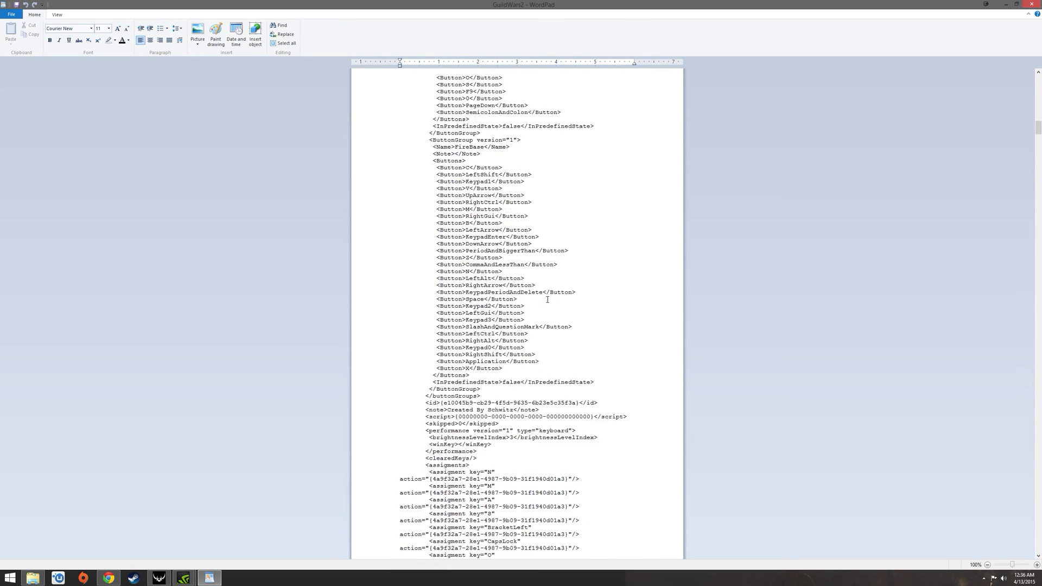
{"action": "scroll", "coordinate": [547, 300], "scroll_direction": "down", "scroll_amount": 2}
{"action": "scroll", "coordinate": [548, 300], "scroll_direction": "down", "scroll_amount": 4}
{"action": "scroll", "coordinate": [547, 300], "scroll_direction": "down", "scroll_amount": 4}
{"action": "scroll", "coordinate": [548, 300], "scroll_direction": "down", "scroll_amount": 4}
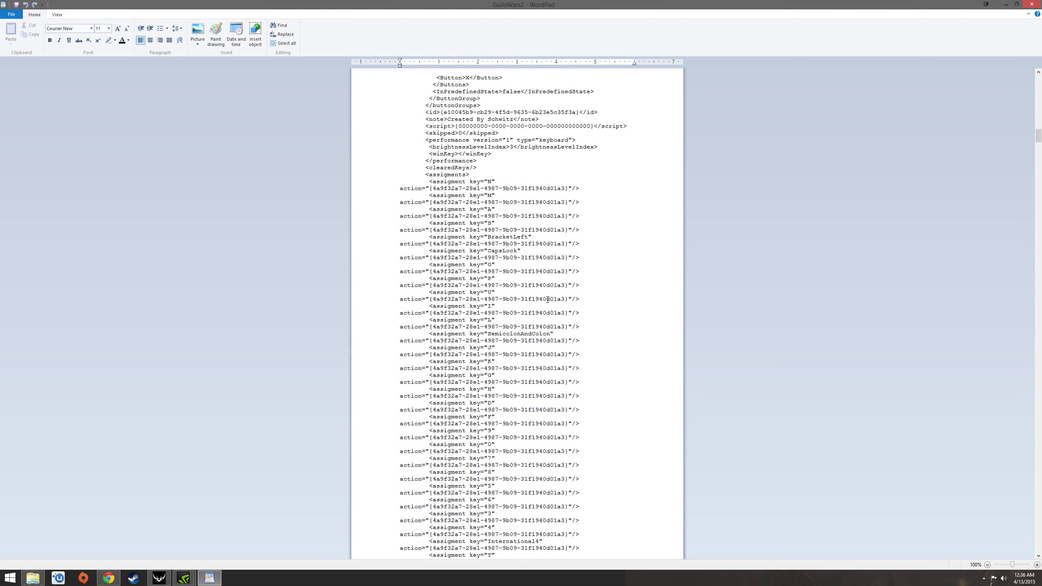
{"action": "scroll", "coordinate": [548, 300], "scroll_direction": "down", "scroll_amount": 7}
{"action": "scroll", "coordinate": [547, 300], "scroll_direction": "down", "scroll_amount": 4}
{"action": "scroll", "coordinate": [548, 299], "scroll_direction": "down", "scroll_amount": 4}
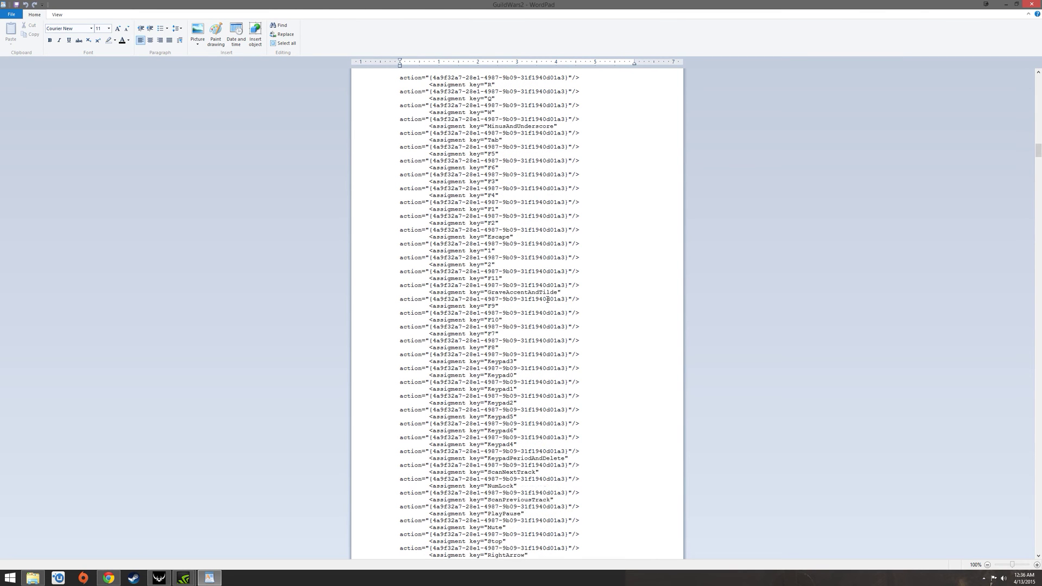
{"action": "scroll", "coordinate": [548, 300], "scroll_direction": "down", "scroll_amount": 3}
{"action": "scroll", "coordinate": [548, 300], "scroll_direction": "down", "scroll_amount": 7}
{"action": "scroll", "coordinate": [548, 300], "scroll_direction": "down", "scroll_amount": 6}
{"action": "scroll", "coordinate": [547, 299], "scroll_direction": "down", "scroll_amount": 5}
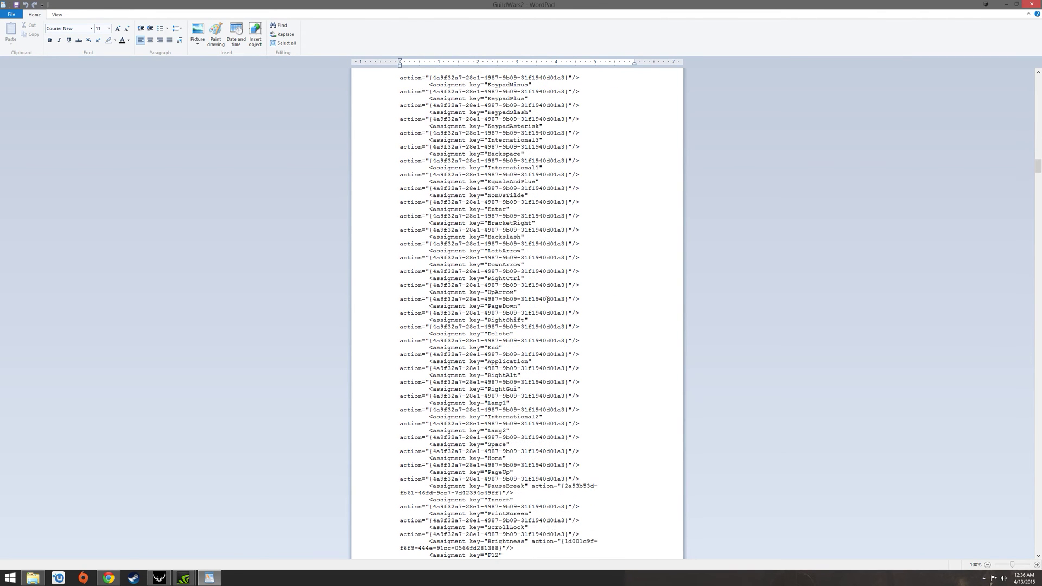
{"action": "scroll", "coordinate": [547, 300], "scroll_direction": "down", "scroll_amount": 4}
{"action": "scroll", "coordinate": [548, 300], "scroll_direction": "down", "scroll_amount": 3}
{"action": "scroll", "coordinate": [548, 299], "scroll_direction": "down", "scroll_amount": 10}
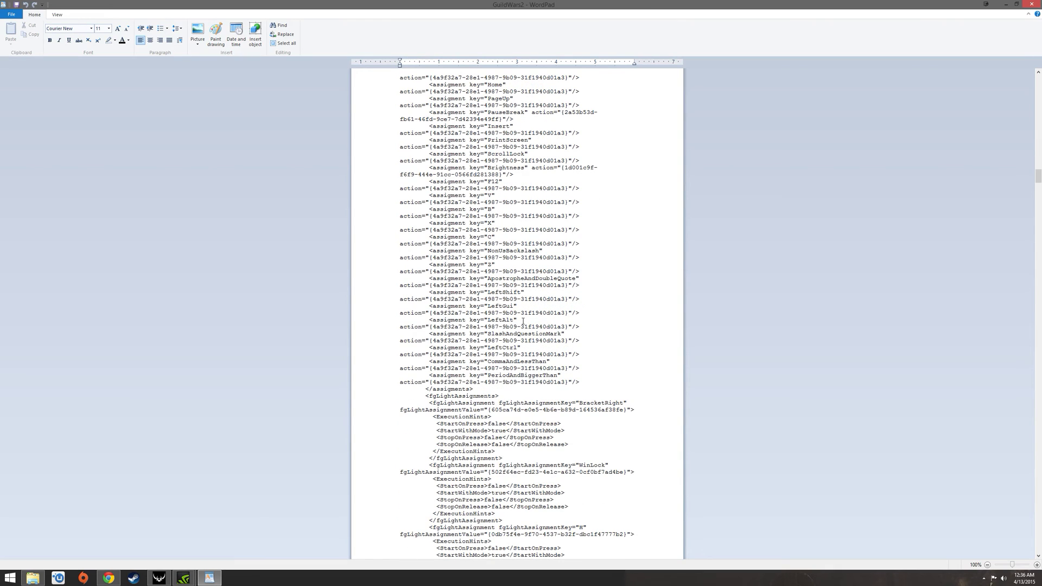
{"action": "scroll", "coordinate": [524, 402], "scroll_direction": "down", "scroll_amount": 1}
{"action": "scroll", "coordinate": [529, 402], "scroll_direction": "down", "scroll_amount": 4}
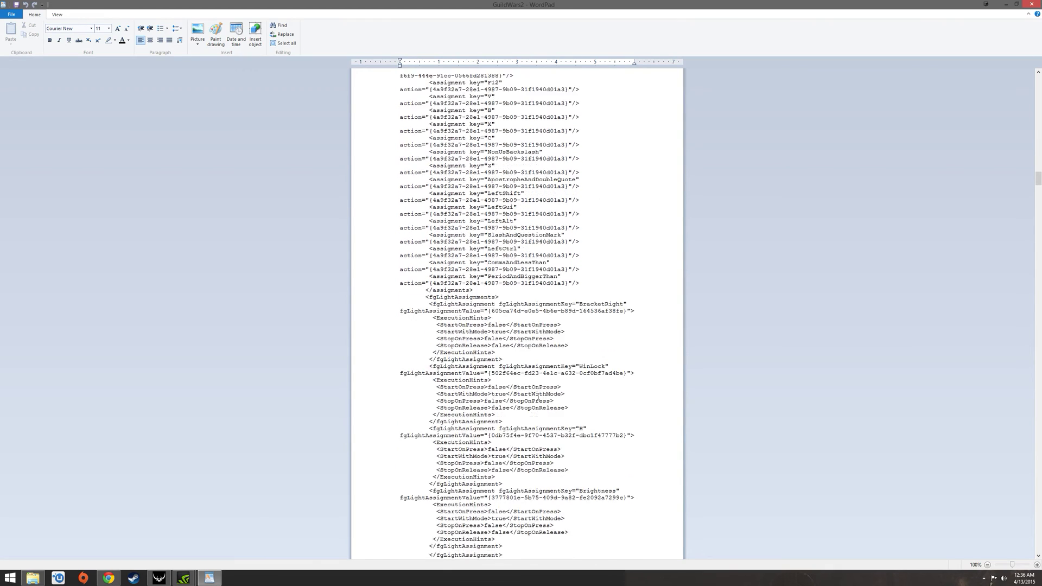
{"action": "scroll", "coordinate": [534, 400], "scroll_direction": "down", "scroll_amount": 5}
{"action": "scroll", "coordinate": [538, 399], "scroll_direction": "down", "scroll_amount": 3}
{"action": "scroll", "coordinate": [539, 399], "scroll_direction": "down", "scroll_amount": 5}
{"action": "scroll", "coordinate": [539, 398], "scroll_direction": "down", "scroll_amount": 5}
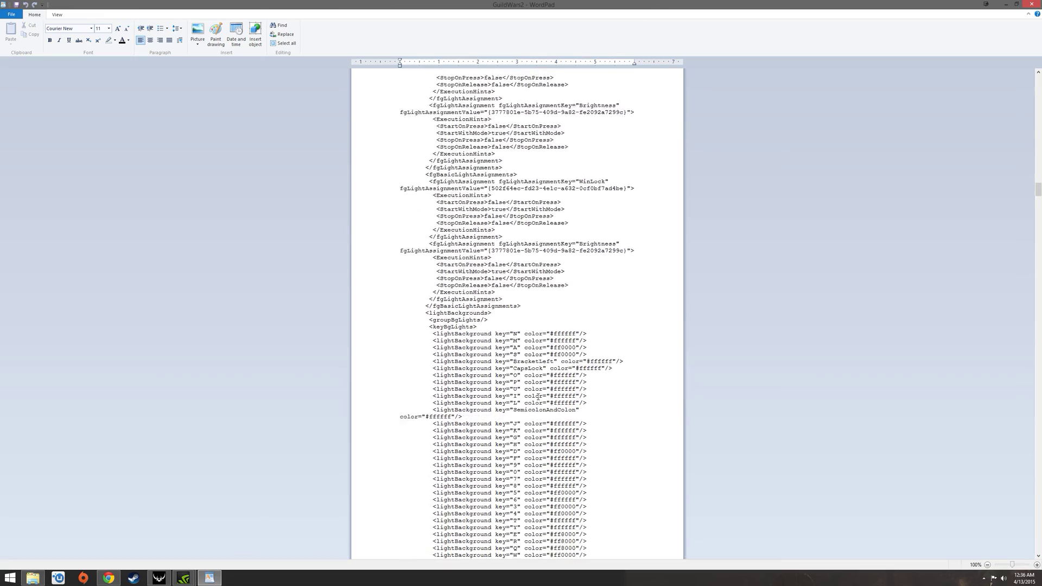
{"action": "scroll", "coordinate": [538, 398], "scroll_direction": "down", "scroll_amount": 8}
{"action": "scroll", "coordinate": [538, 398], "scroll_direction": "down", "scroll_amount": 5}
{"action": "scroll", "coordinate": [539, 397], "scroll_direction": "down", "scroll_amount": 7}
{"action": "scroll", "coordinate": [539, 396], "scroll_direction": "down", "scroll_amount": 7}
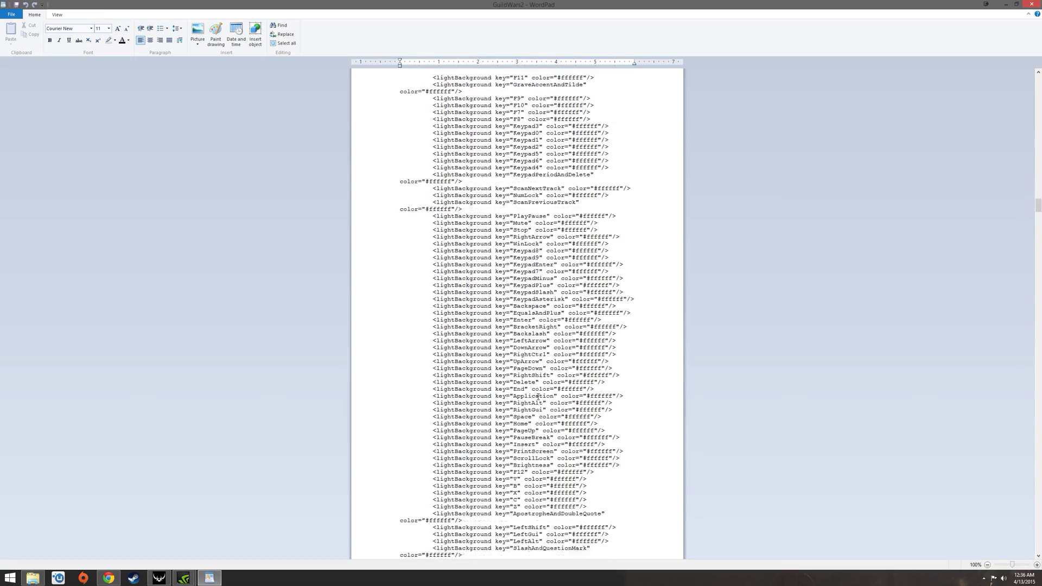
{"action": "scroll", "coordinate": [539, 395], "scroll_direction": "down", "scroll_amount": 7}
{"action": "scroll", "coordinate": [539, 393], "scroll_direction": "down", "scroll_amount": 7}
{"action": "scroll", "coordinate": [539, 393], "scroll_direction": "down", "scroll_amount": 1}
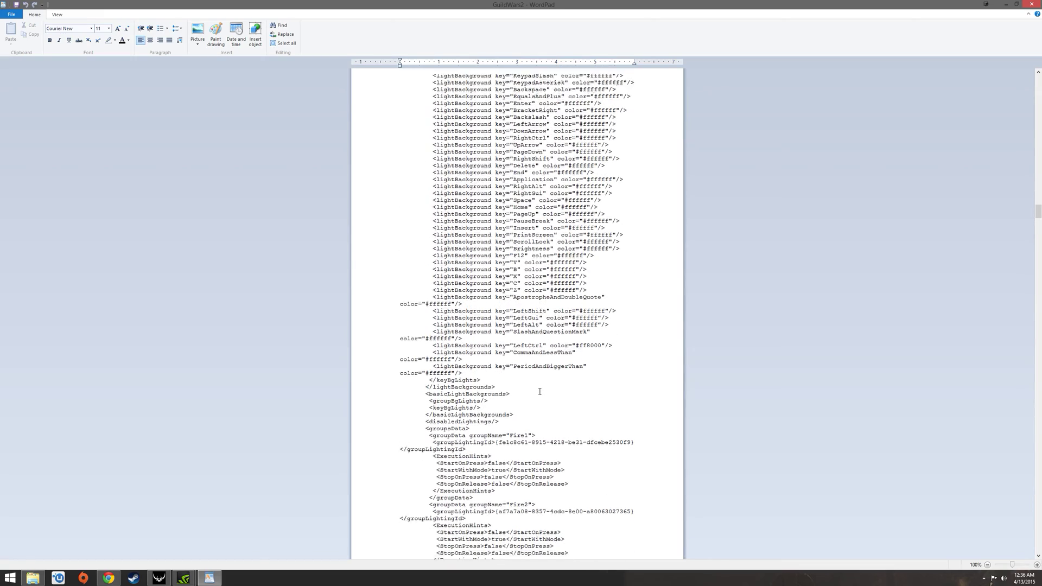
{"action": "scroll", "coordinate": [539, 393], "scroll_direction": "down", "scroll_amount": 1}
{"action": "scroll", "coordinate": [539, 393], "scroll_direction": "down", "scroll_amount": 5}
{"action": "scroll", "coordinate": [540, 393], "scroll_direction": "down", "scroll_amount": 4}
{"action": "scroll", "coordinate": [540, 393], "scroll_direction": "down", "scroll_amount": 6}
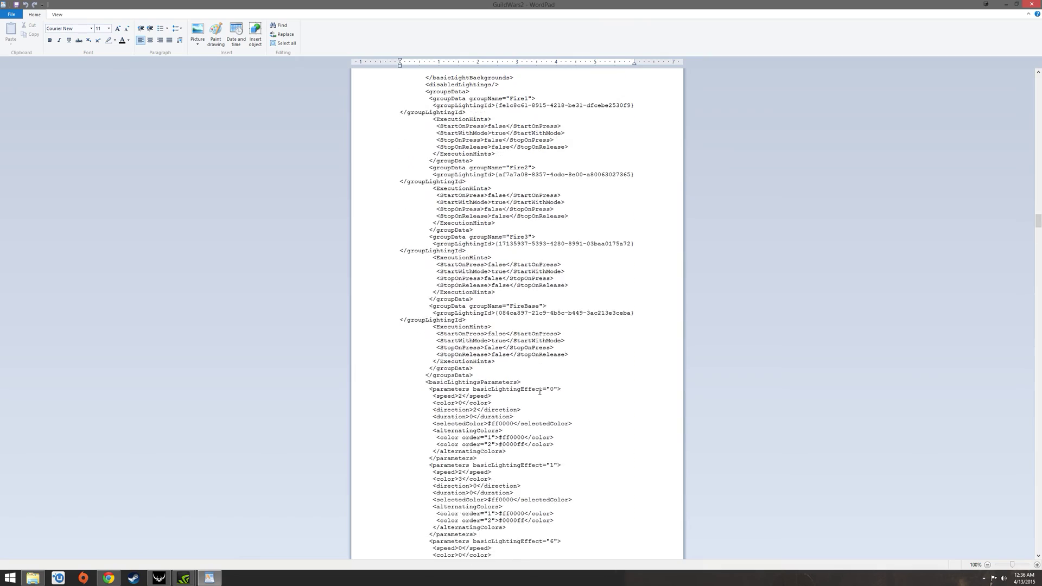
{"action": "scroll", "coordinate": [539, 393], "scroll_direction": "down", "scroll_amount": 5}
{"action": "scroll", "coordinate": [539, 392], "scroll_direction": "down", "scroll_amount": 9}
{"action": "scroll", "coordinate": [539, 391], "scroll_direction": "down", "scroll_amount": 4}
{"action": "scroll", "coordinate": [539, 391], "scroll_direction": "down", "scroll_amount": 5}
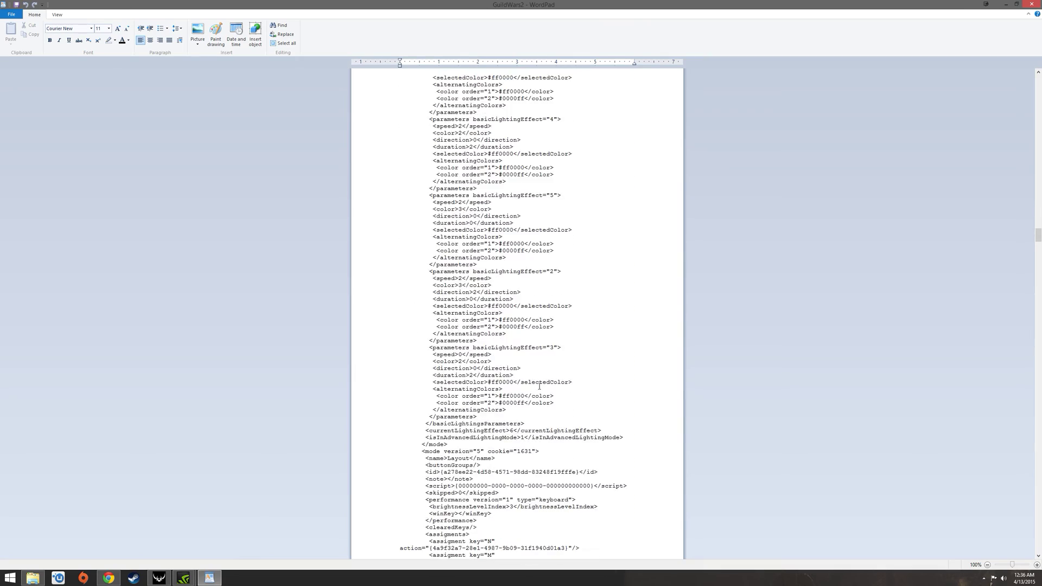
{"action": "scroll", "coordinate": [539, 390], "scroll_direction": "down", "scroll_amount": 7}
{"action": "scroll", "coordinate": [539, 388], "scroll_direction": "down", "scroll_amount": 6}
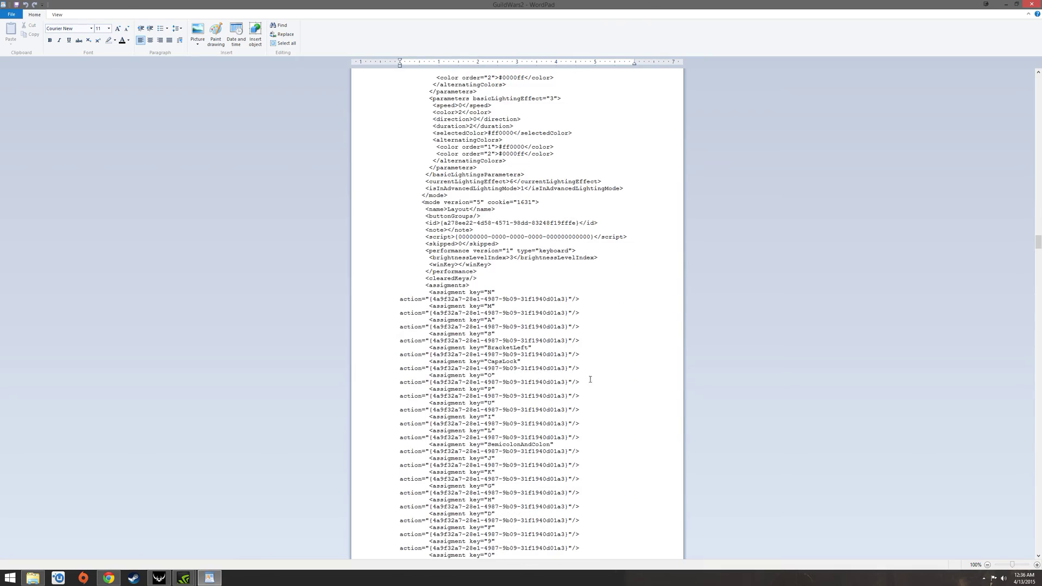
{"action": "scroll", "coordinate": [590, 380], "scroll_direction": "down", "scroll_amount": 3}
{"action": "scroll", "coordinate": [586, 382], "scroll_direction": "down", "scroll_amount": 7}
{"action": "scroll", "coordinate": [581, 389], "scroll_direction": "down", "scroll_amount": 7}
{"action": "scroll", "coordinate": [573, 394], "scroll_direction": "down", "scroll_amount": 6}
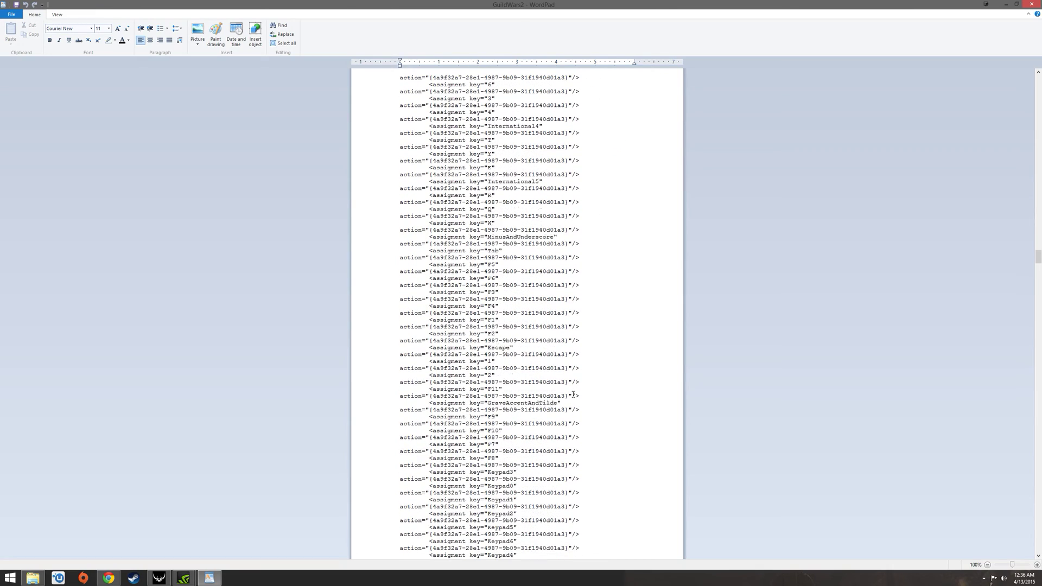
{"action": "scroll", "coordinate": [573, 395], "scroll_direction": "down", "scroll_amount": 7}
{"action": "scroll", "coordinate": [540, 379], "scroll_direction": "down", "scroll_amount": 2}
{"action": "scroll", "coordinate": [541, 381], "scroll_direction": "down", "scroll_amount": 2}
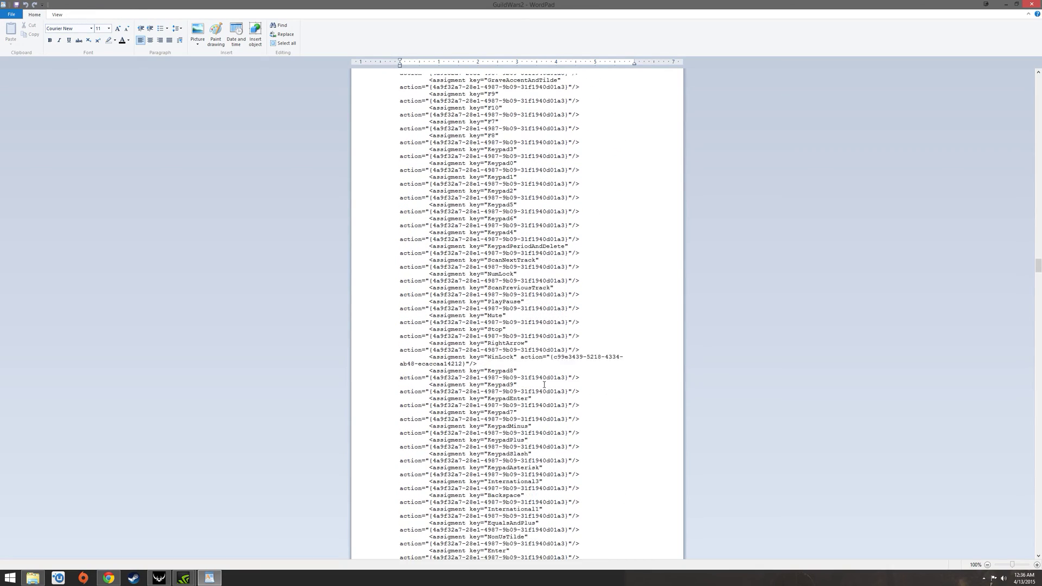
{"action": "scroll", "coordinate": [542, 384], "scroll_direction": "down", "scroll_amount": 5}
{"action": "scroll", "coordinate": [544, 388], "scroll_direction": "down", "scroll_amount": 4}
{"action": "scroll", "coordinate": [537, 391], "scroll_direction": "down", "scroll_amount": 10}
{"action": "scroll", "coordinate": [524, 401], "scroll_direction": "down", "scroll_amount": 3}
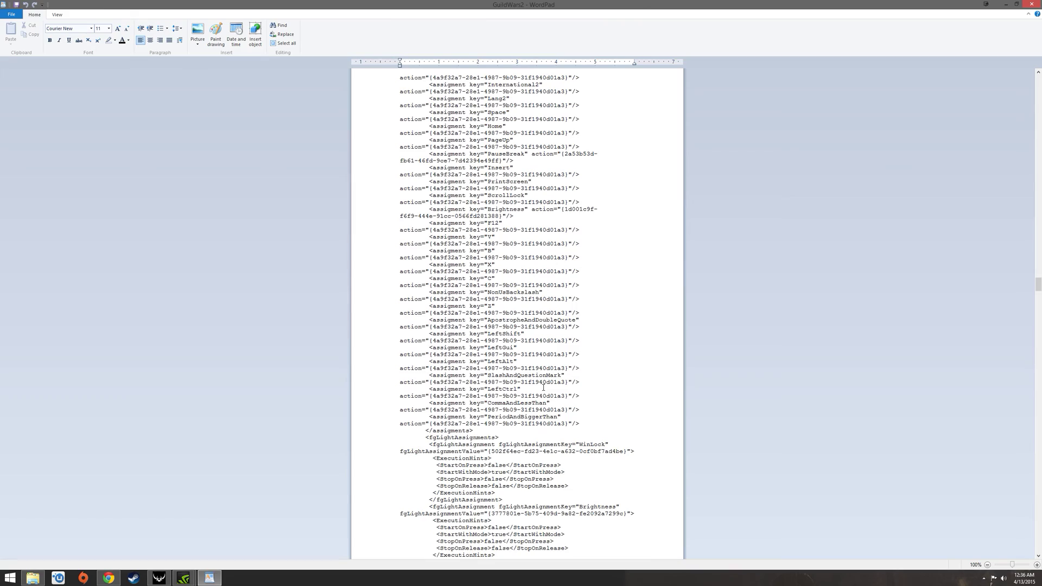
{"action": "scroll", "coordinate": [510, 410], "scroll_direction": "down", "scroll_amount": 1}
{"action": "scroll", "coordinate": [497, 418], "scroll_direction": "down", "scroll_amount": 3}
{"action": "scroll", "coordinate": [491, 419], "scroll_direction": "down", "scroll_amount": 5}
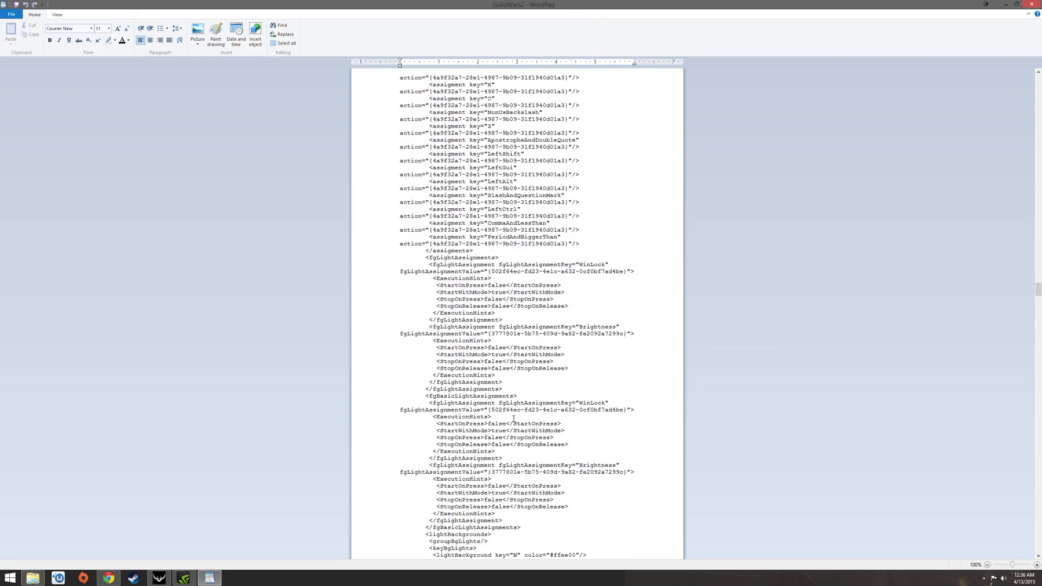
{"action": "scroll", "coordinate": [513, 419], "scroll_direction": "down", "scroll_amount": 3}
{"action": "scroll", "coordinate": [518, 417], "scroll_direction": "down", "scroll_amount": 8}
{"action": "scroll", "coordinate": [523, 416], "scroll_direction": "down", "scroll_amount": 7}
{"action": "scroll", "coordinate": [527, 416], "scroll_direction": "down", "scroll_amount": 7}
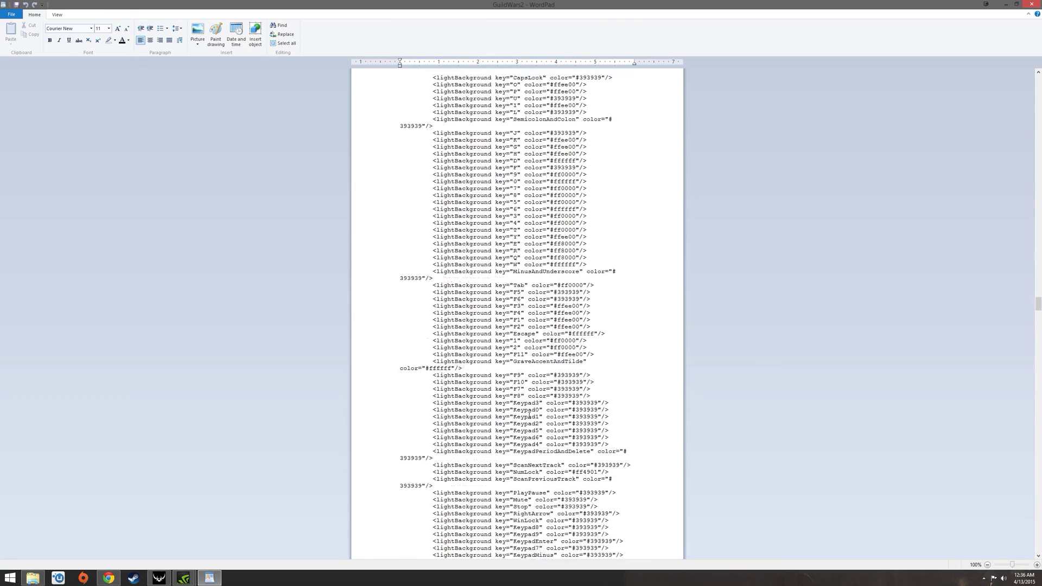
{"action": "scroll", "coordinate": [529, 412], "scroll_direction": "down", "scroll_amount": 8}
{"action": "scroll", "coordinate": [529, 407], "scroll_direction": "down", "scroll_amount": 10}
{"action": "scroll", "coordinate": [527, 401], "scroll_direction": "down", "scroll_amount": 3}
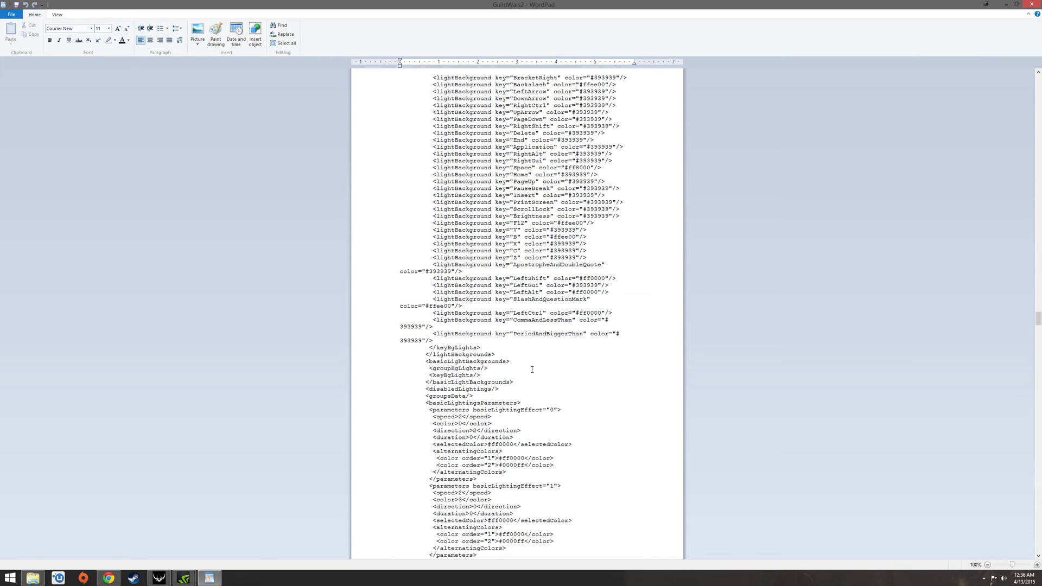
{"action": "scroll", "coordinate": [534, 369], "scroll_direction": "down", "scroll_amount": 1}
{"action": "scroll", "coordinate": [535, 368], "scroll_direction": "down", "scroll_amount": 2}
{"action": "scroll", "coordinate": [537, 368], "scroll_direction": "down", "scroll_amount": 2}
{"action": "scroll", "coordinate": [541, 367], "scroll_direction": "down", "scroll_amount": 1}
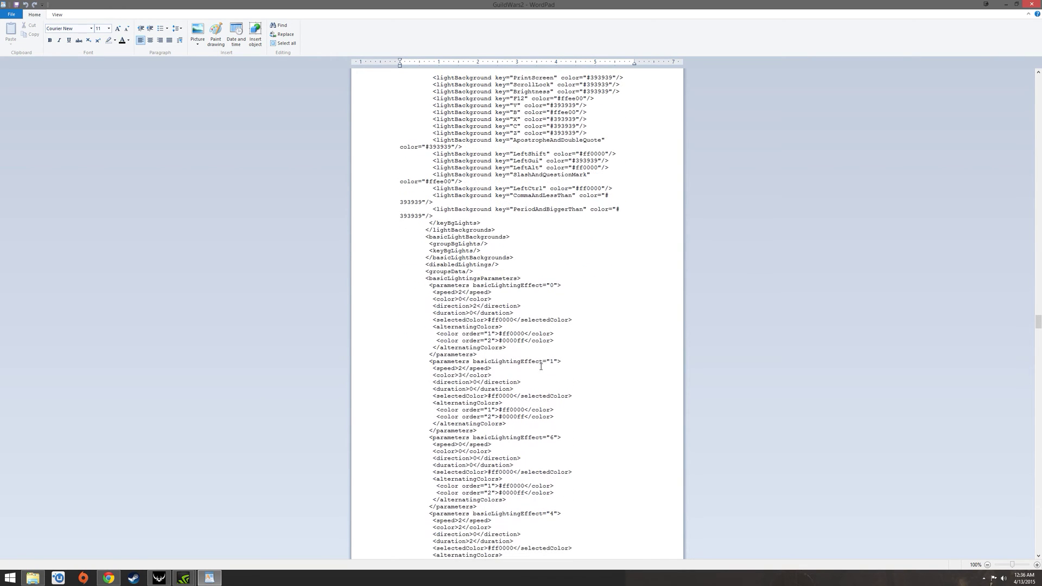
{"action": "scroll", "coordinate": [541, 366], "scroll_direction": "down", "scroll_amount": 1}
{"action": "scroll", "coordinate": [542, 363], "scroll_direction": "down", "scroll_amount": 2}
{"action": "scroll", "coordinate": [543, 361], "scroll_direction": "down", "scroll_amount": 2}
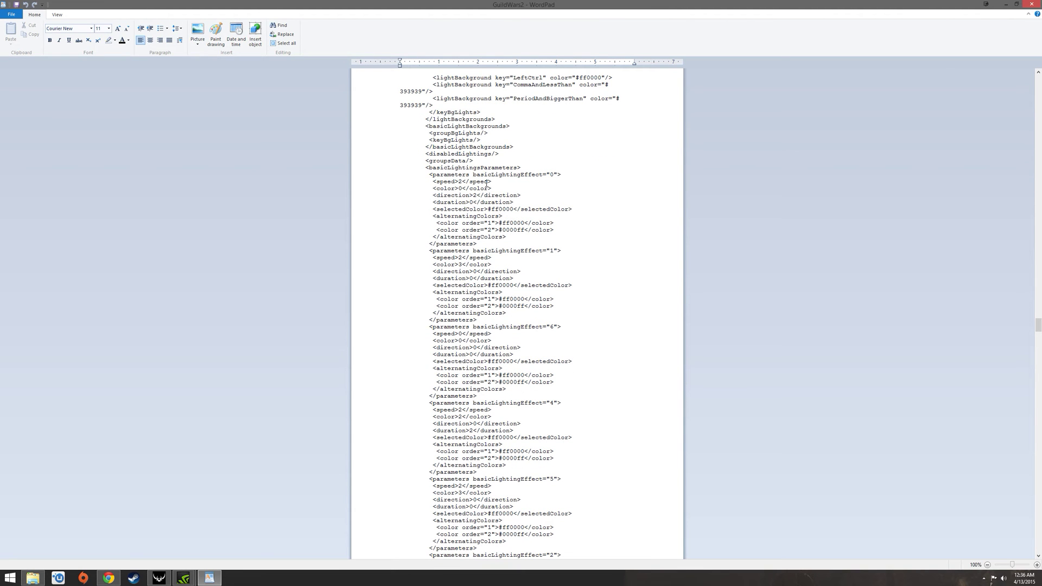
{"action": "scroll", "coordinate": [515, 217], "scroll_direction": "down", "scroll_amount": 1}
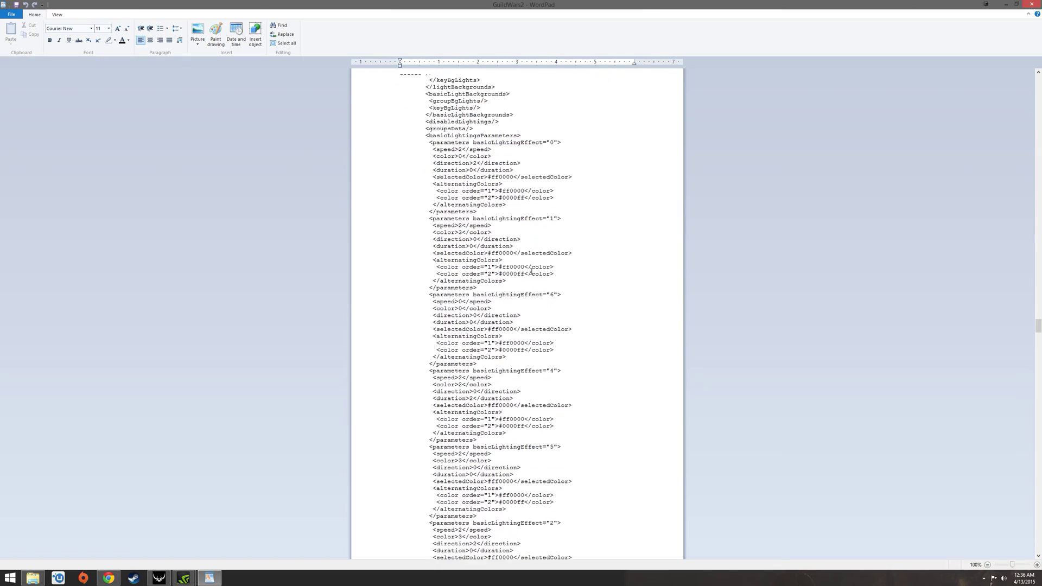
{"action": "scroll", "coordinate": [524, 244], "scroll_direction": "down", "scroll_amount": 2}
{"action": "scroll", "coordinate": [535, 277], "scroll_direction": "down", "scroll_amount": 2}
{"action": "scroll", "coordinate": [543, 298], "scroll_direction": "down", "scroll_amount": 1}
{"action": "scroll", "coordinate": [545, 303], "scroll_direction": "down", "scroll_amount": 2}
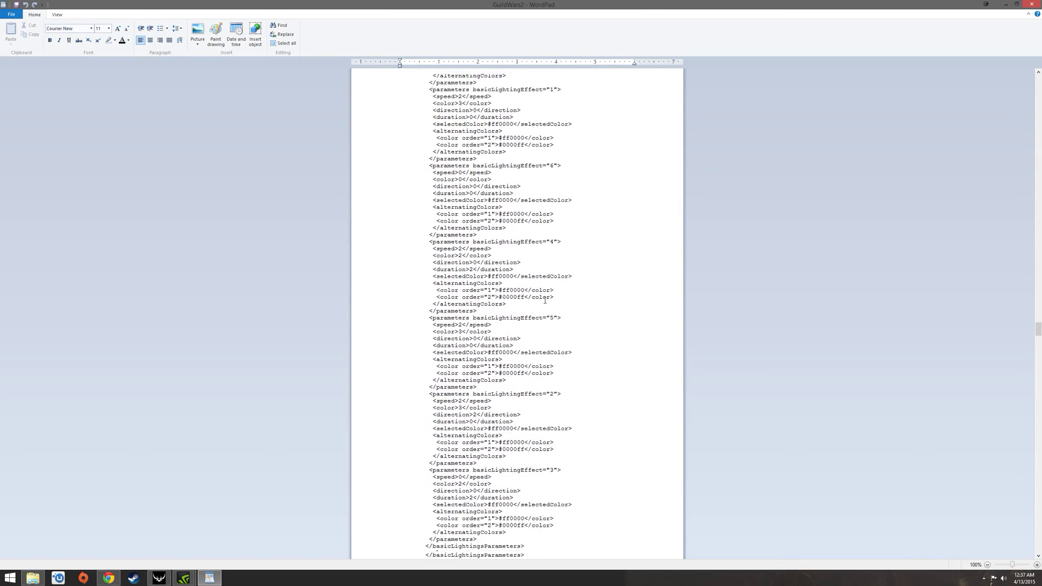
{"action": "scroll", "coordinate": [545, 303], "scroll_direction": "down", "scroll_amount": 2}
{"action": "scroll", "coordinate": [545, 304], "scroll_direction": "down", "scroll_amount": 3}
{"action": "scroll", "coordinate": [546, 306], "scroll_direction": "down", "scroll_amount": 3}
{"action": "scroll", "coordinate": [545, 306], "scroll_direction": "down", "scroll_amount": 4}
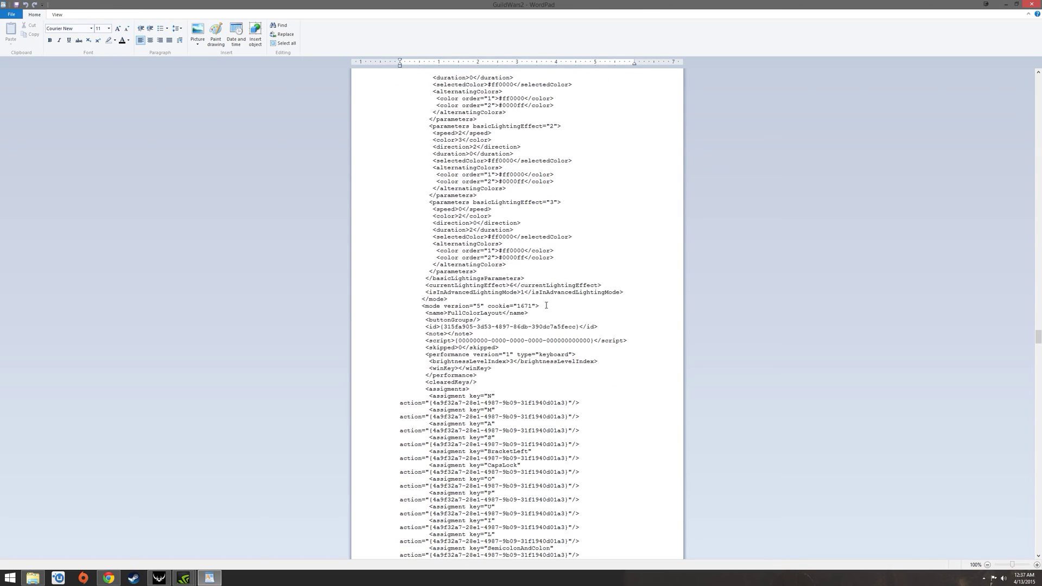
{"action": "scroll", "coordinate": [546, 306], "scroll_direction": "down", "scroll_amount": 6}
{"action": "scroll", "coordinate": [548, 306], "scroll_direction": "down", "scroll_amount": 2}
{"action": "scroll", "coordinate": [549, 306], "scroll_direction": "down", "scroll_amount": 2}
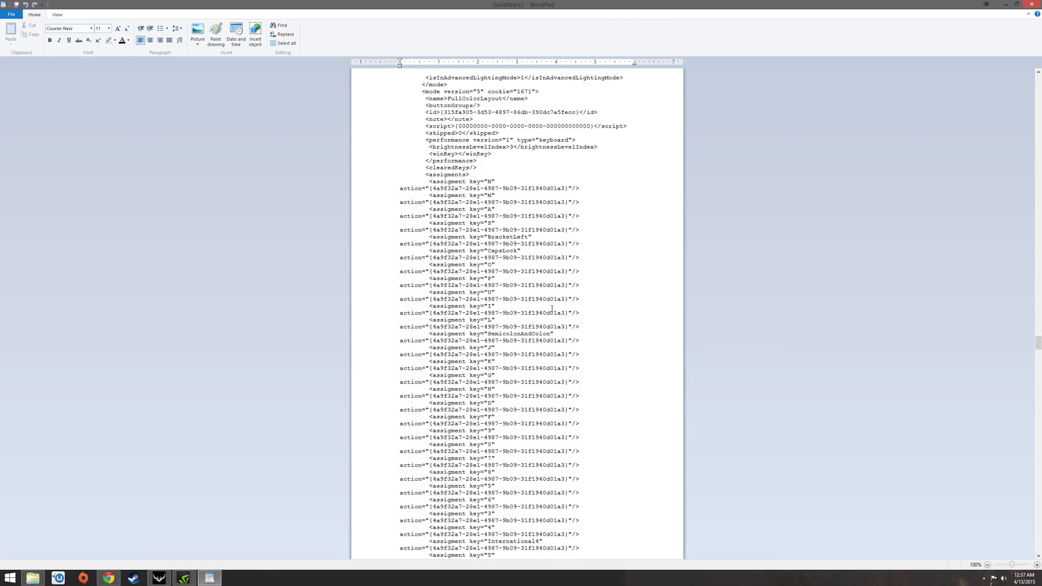
{"action": "scroll", "coordinate": [550, 308], "scroll_direction": "down", "scroll_amount": 4}
{"action": "scroll", "coordinate": [552, 309], "scroll_direction": "down", "scroll_amount": 5}
{"action": "scroll", "coordinate": [552, 309], "scroll_direction": "down", "scroll_amount": 5}
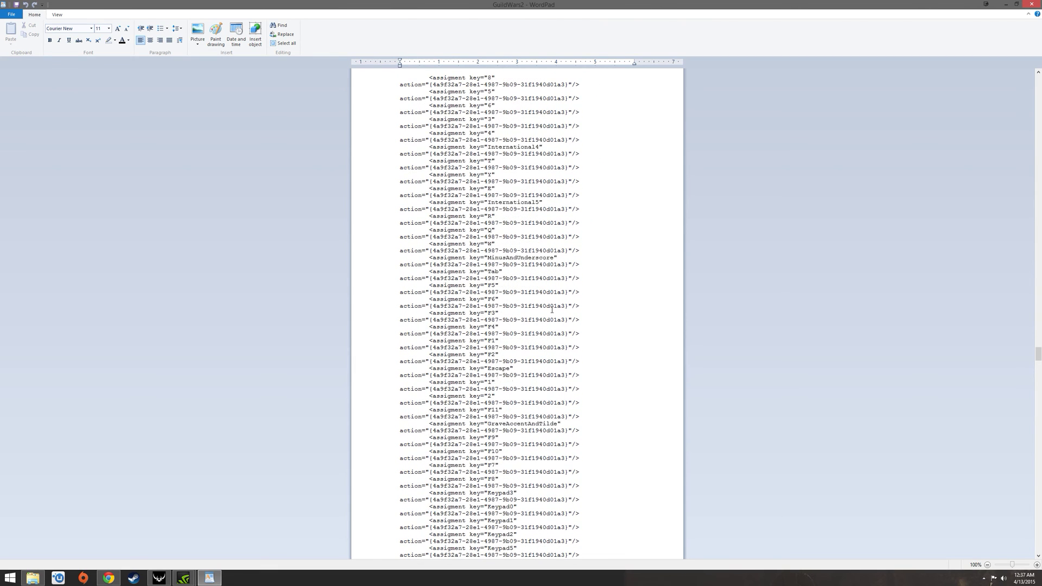
{"action": "scroll", "coordinate": [552, 310], "scroll_direction": "down", "scroll_amount": 5}
{"action": "scroll", "coordinate": [552, 310], "scroll_direction": "down", "scroll_amount": 6}
{"action": "scroll", "coordinate": [552, 309], "scroll_direction": "down", "scroll_amount": 7}
{"action": "scroll", "coordinate": [553, 309], "scroll_direction": "down", "scroll_amount": 5}
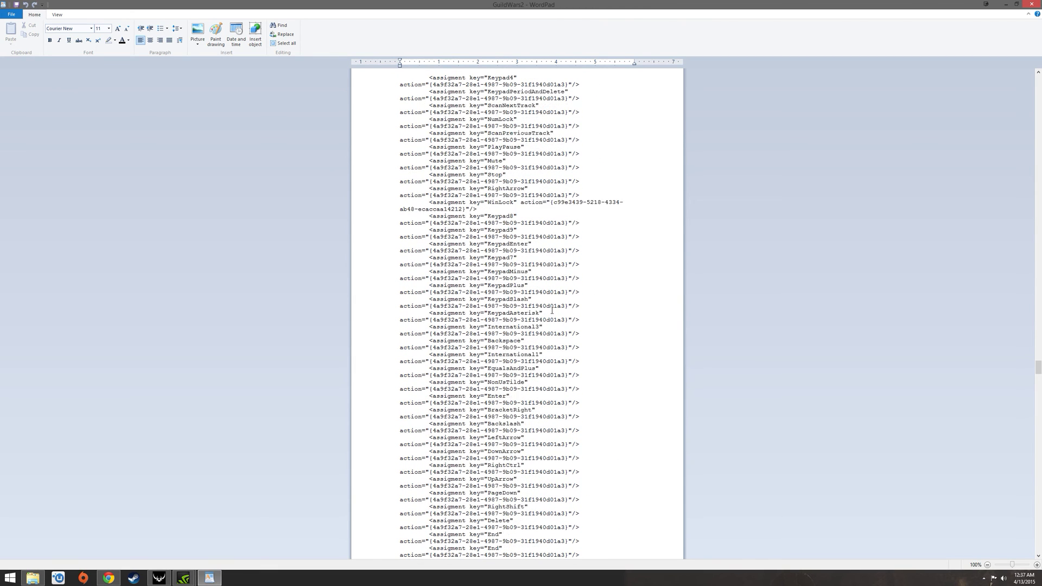
{"action": "scroll", "coordinate": [552, 311], "scroll_direction": "down", "scroll_amount": 5}
{"action": "scroll", "coordinate": [552, 312], "scroll_direction": "down", "scroll_amount": 5}
{"action": "scroll", "coordinate": [552, 313], "scroll_direction": "down", "scroll_amount": 7}
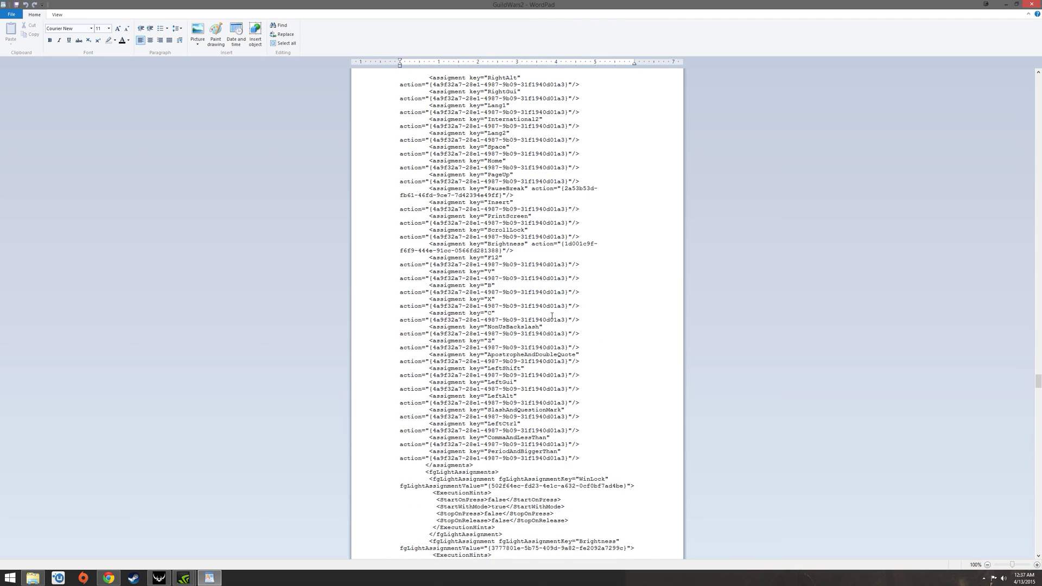
{"action": "scroll", "coordinate": [552, 316], "scroll_direction": "down", "scroll_amount": 2}
{"action": "scroll", "coordinate": [554, 313], "scroll_direction": "down", "scroll_amount": 3}
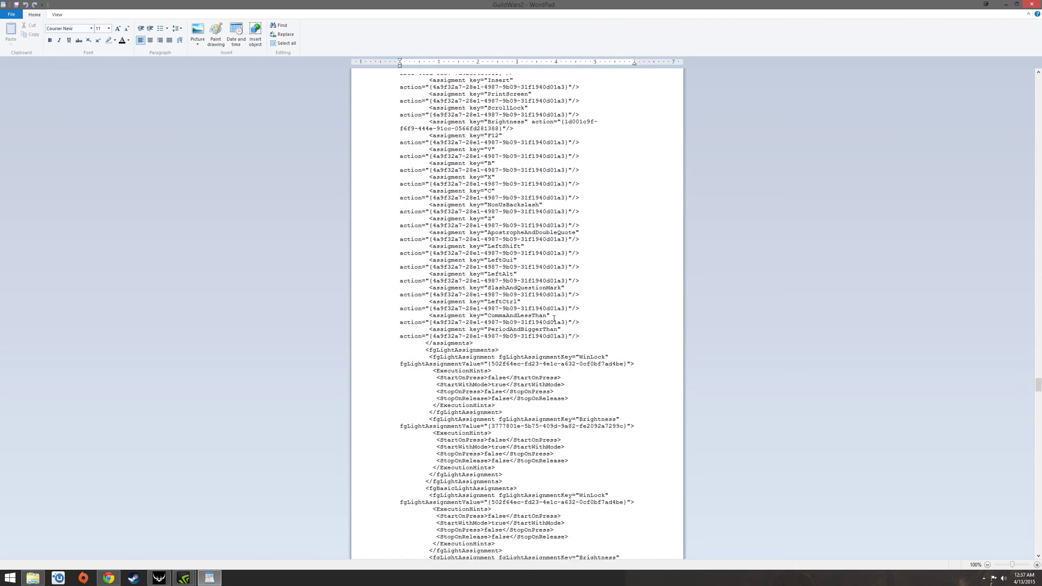
{"action": "scroll", "coordinate": [549, 320], "scroll_direction": "down", "scroll_amount": 3}
{"action": "scroll", "coordinate": [542, 328], "scroll_direction": "down", "scroll_amount": 2}
{"action": "scroll", "coordinate": [536, 336], "scroll_direction": "down", "scroll_amount": 1}
{"action": "scroll", "coordinate": [535, 336], "scroll_direction": "down", "scroll_amount": 3}
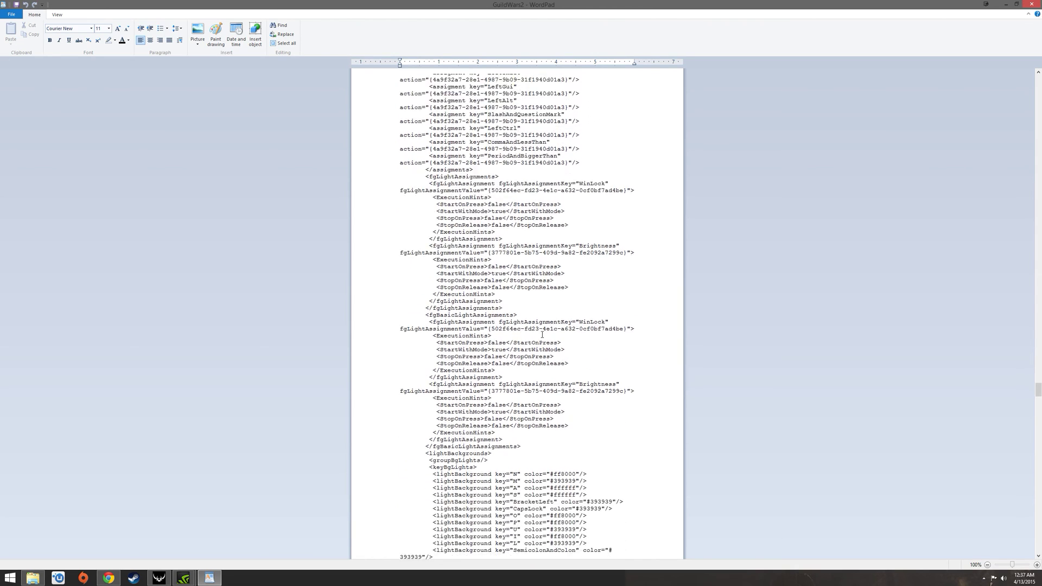
{"action": "scroll", "coordinate": [537, 336], "scroll_direction": "down", "scroll_amount": 5}
{"action": "scroll", "coordinate": [538, 336], "scroll_direction": "down", "scroll_amount": 6}
{"action": "scroll", "coordinate": [540, 337], "scroll_direction": "down", "scroll_amount": 7}
{"action": "scroll", "coordinate": [540, 336], "scroll_direction": "down", "scroll_amount": 7}
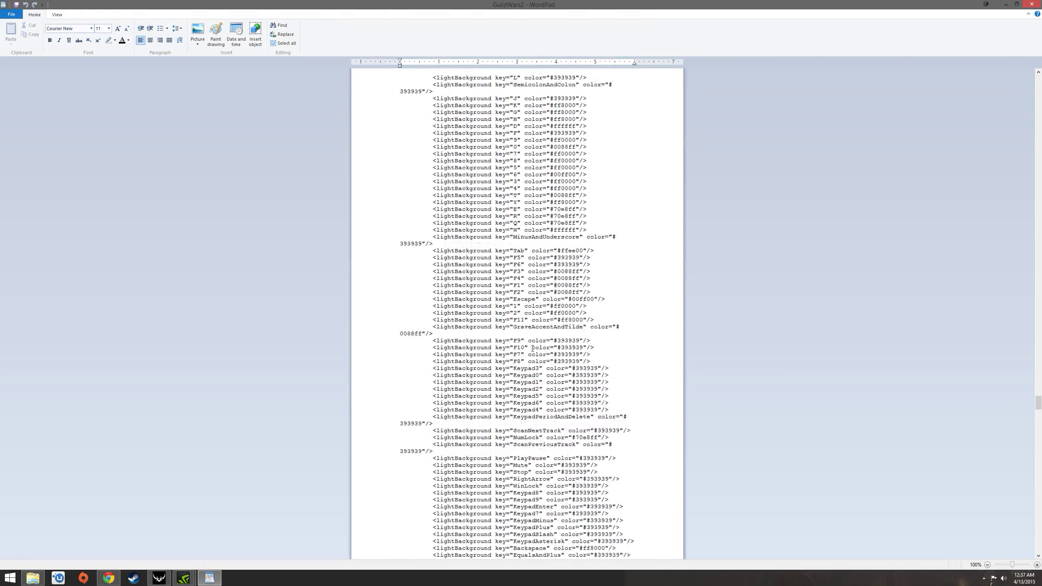
{"action": "scroll", "coordinate": [549, 346], "scroll_direction": "down", "scroll_amount": 7}
{"action": "scroll", "coordinate": [567, 353], "scroll_direction": "down", "scroll_amount": 7}
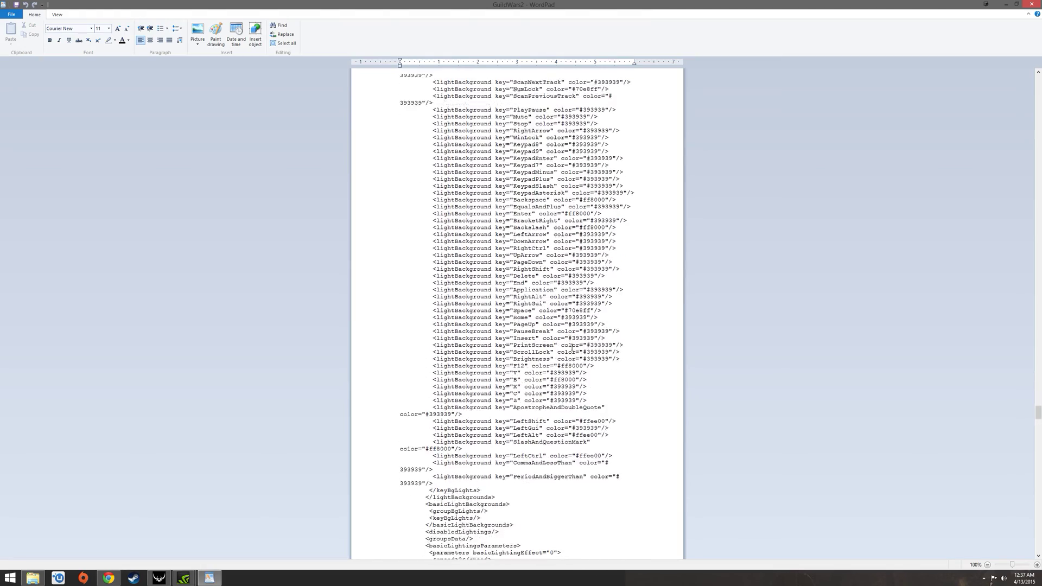
{"action": "scroll", "coordinate": [562, 332], "scroll_direction": "down", "scroll_amount": 4}
{"action": "scroll", "coordinate": [554, 310], "scroll_direction": "down", "scroll_amount": 7}
{"action": "scroll", "coordinate": [547, 290], "scroll_direction": "down", "scroll_amount": 1}
{"action": "scroll", "coordinate": [546, 290], "scroll_direction": "down", "scroll_amount": 6}
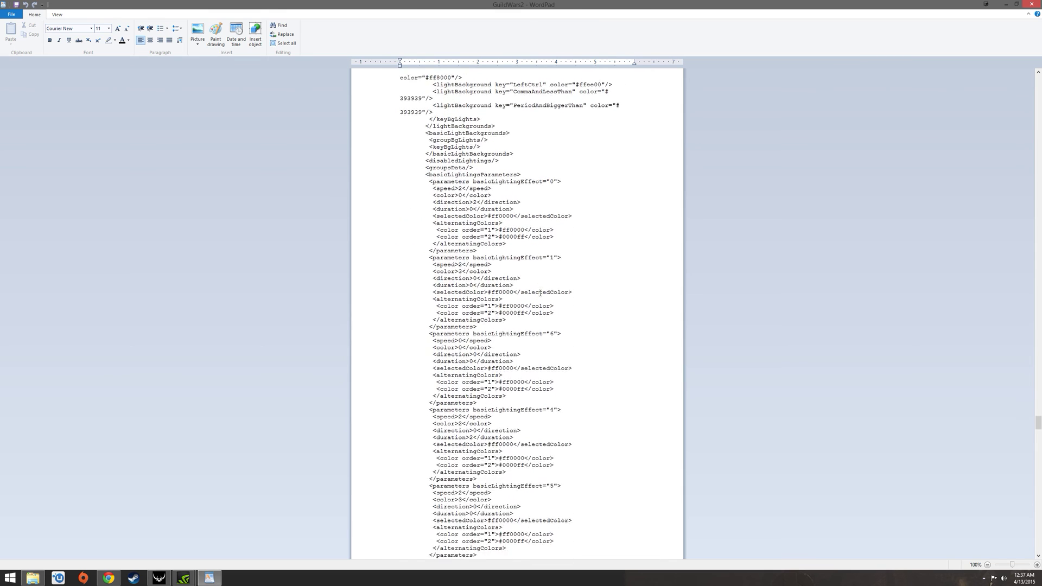
{"action": "scroll", "coordinate": [543, 293], "scroll_direction": "down", "scroll_amount": 6}
{"action": "scroll", "coordinate": [538, 297], "scroll_direction": "down", "scroll_amount": 6}
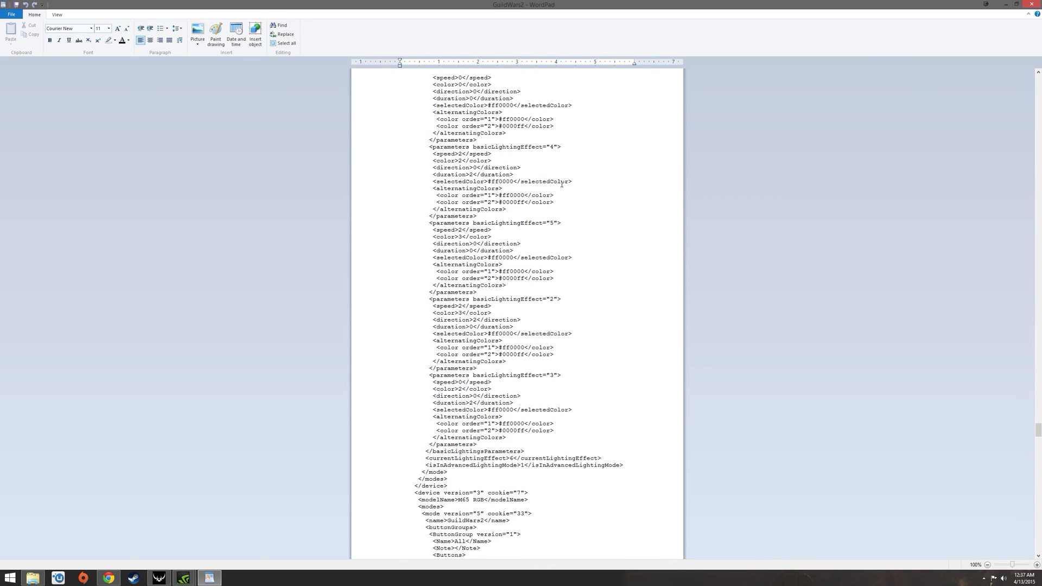
{"action": "scroll", "coordinate": [554, 304], "scroll_direction": "down", "scroll_amount": 2}
{"action": "scroll", "coordinate": [555, 304], "scroll_direction": "down", "scroll_amount": 3}
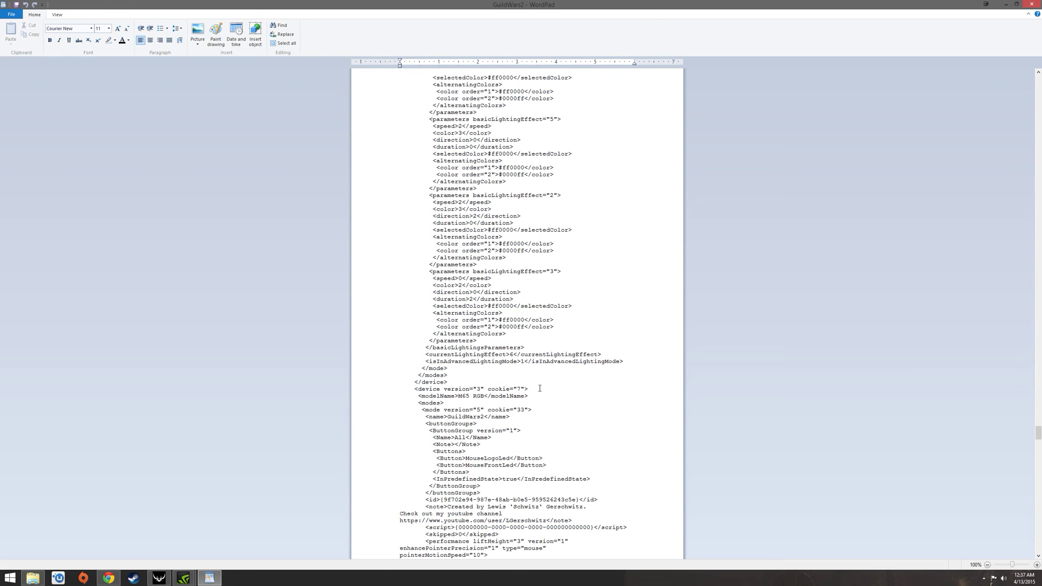
{"action": "scroll", "coordinate": [539, 388], "scroll_direction": "down", "scroll_amount": 1}
{"action": "scroll", "coordinate": [540, 382], "scroll_direction": "down", "scroll_amount": 4}
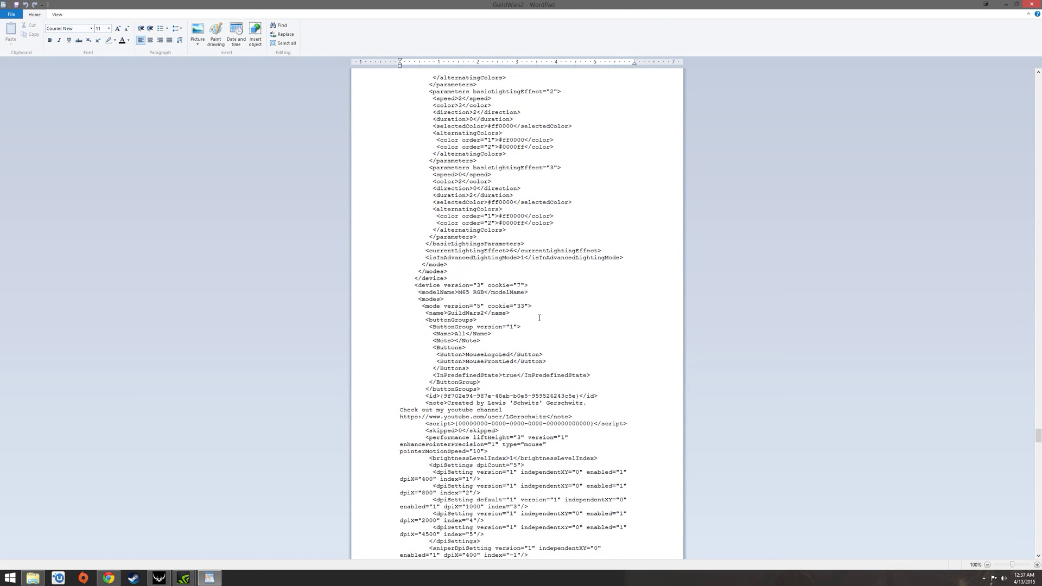
{"action": "scroll", "coordinate": [510, 237], "scroll_direction": "up", "scroll_amount": 2}
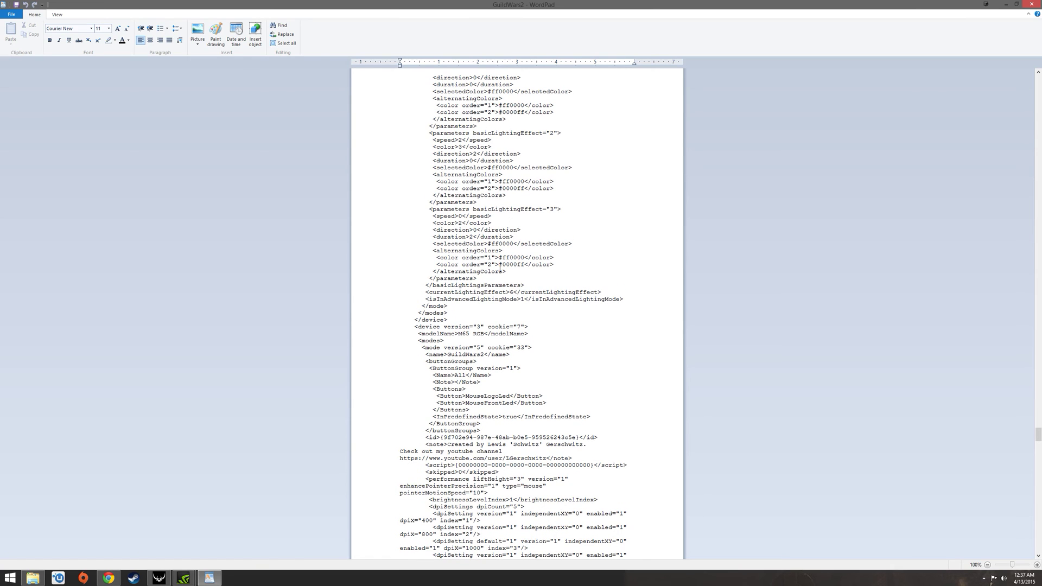
{"action": "key", "text": "ctrl+f"}
Find the whole word 'k70' in the profile and overwrite it with CGK65
{"action": "type", "text": "k70"}
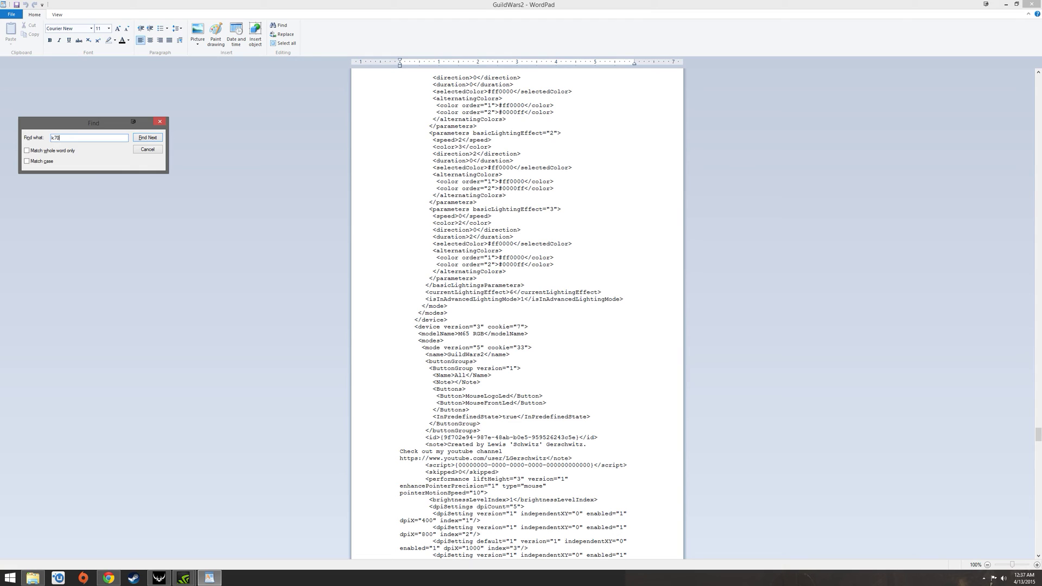
{"action": "left_click", "coordinate": [27, 151]}
{"action": "left_click", "coordinate": [147, 138]}
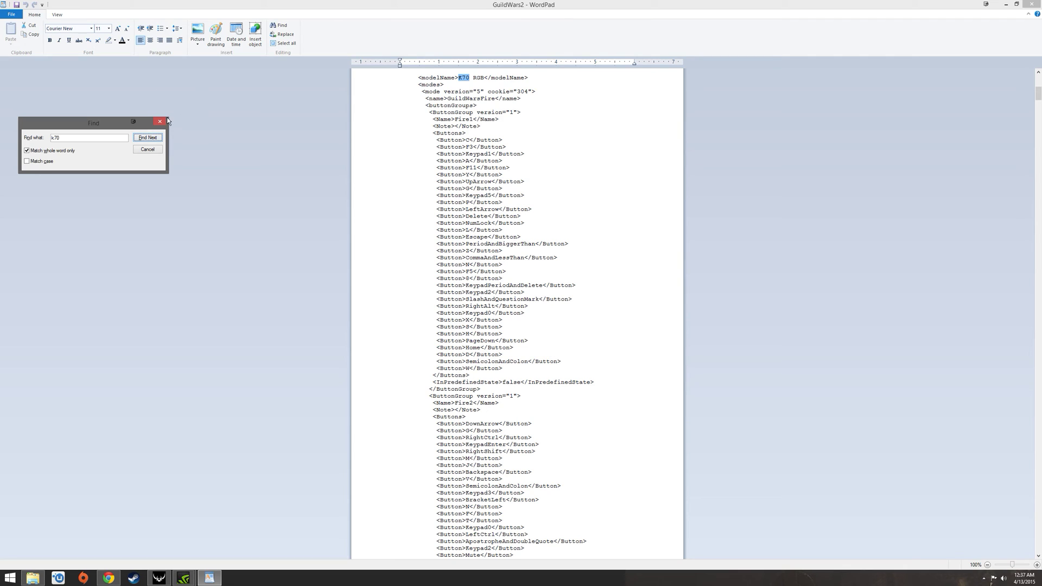
{"action": "left_click", "coordinate": [161, 121]}
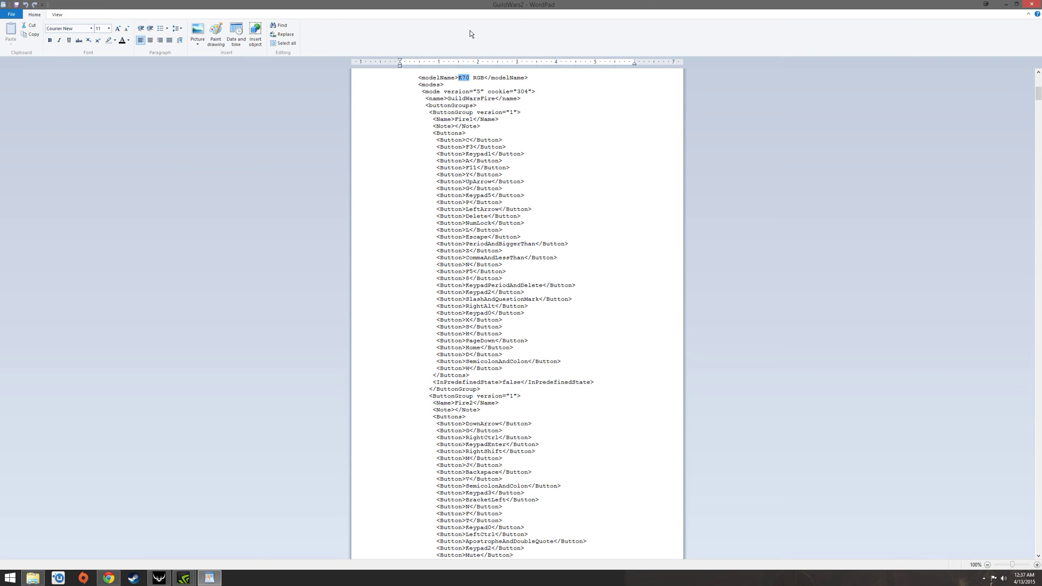
{"action": "type", "text": "CG"}
{"action": "type", "text": "K"}
{"action": "type", "text": "65"}
Save the edited GuildWars2 profile, close WordPad, and select the file on the desktop
{"action": "left_click", "coordinate": [18, 7]}
{"action": "left_click", "coordinate": [1032, 5]}
{"action": "left_click", "coordinate": [656, 217]}
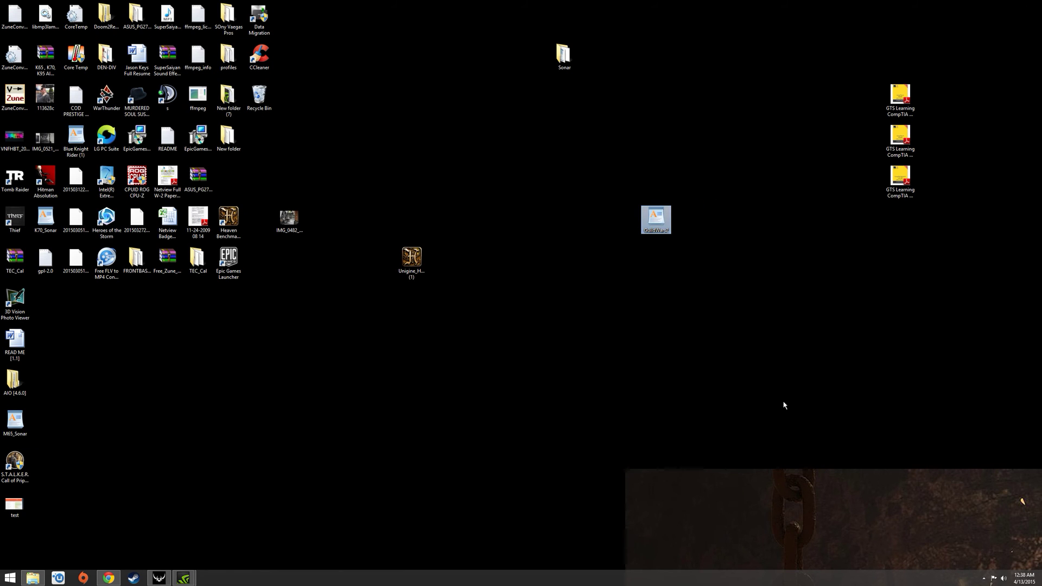
Launch Corsair Gaming software from the hidden system tray icons
{"action": "left_click", "coordinate": [992, 581]}
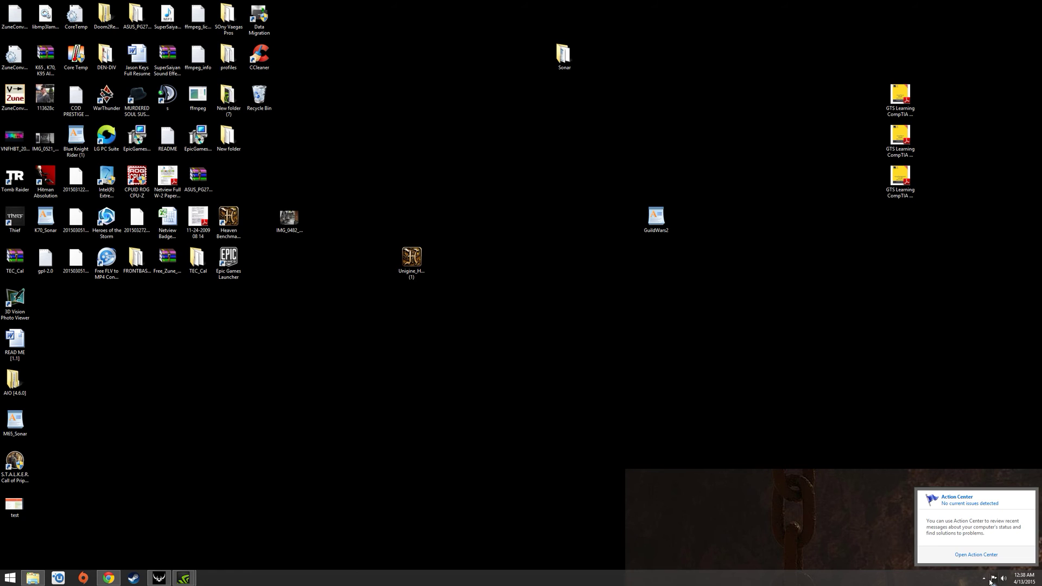
{"action": "left_click", "coordinate": [984, 580]}
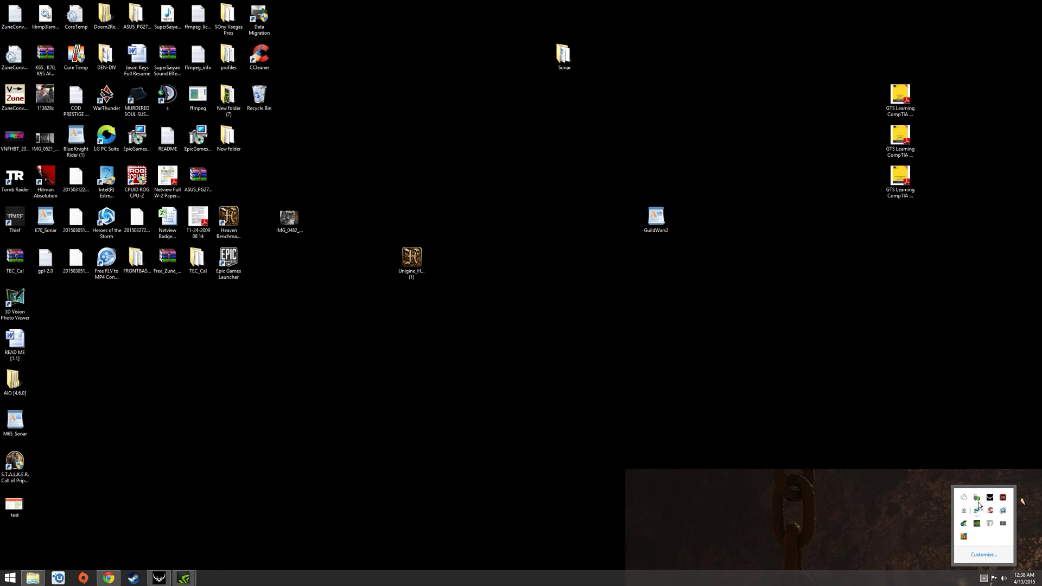
{"action": "left_click", "coordinate": [991, 498]}
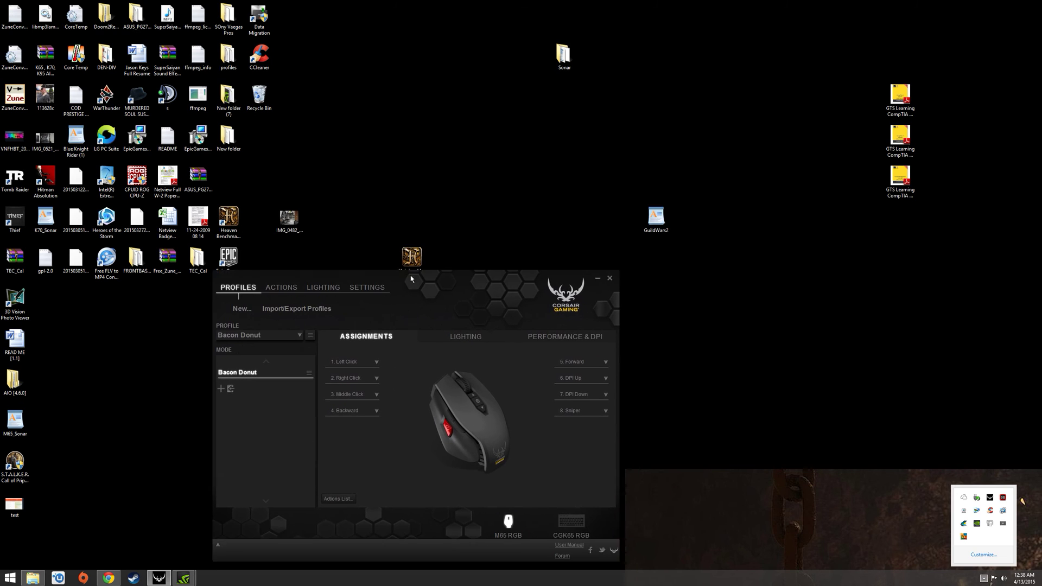
Move the Corsair window, browse the profile list, and choose Import/Export Profiles > Import
{"action": "mouse_move", "coordinate": [627, 210]}
{"action": "left_mouse_down"}
{"action": "mouse_move", "coordinate": [361, 274]}
{"action": "mouse_move", "coordinate": [340, 38]}
{"action": "left_mouse_up"}
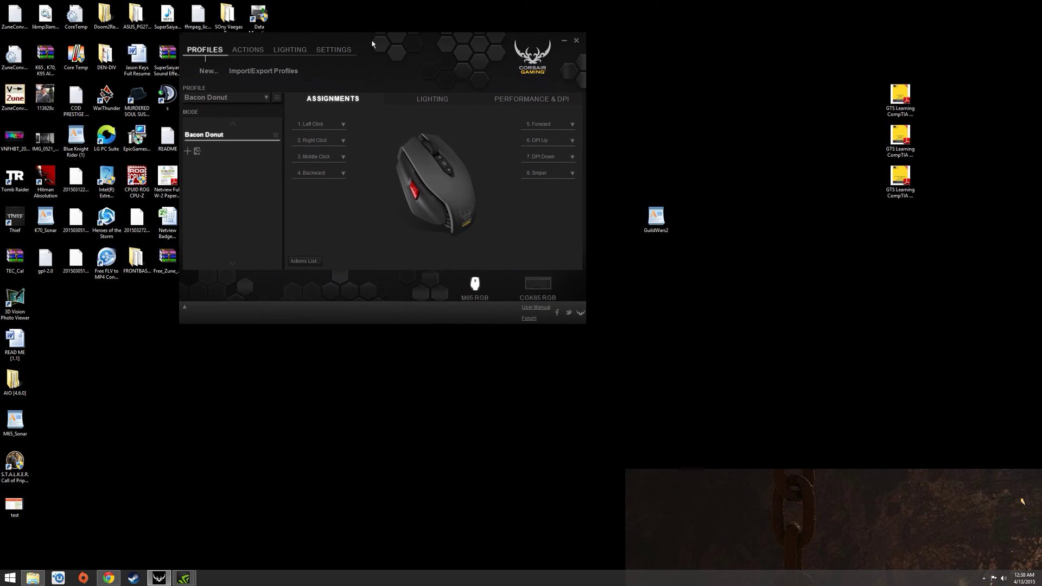
{"action": "left_click", "coordinate": [264, 94]}
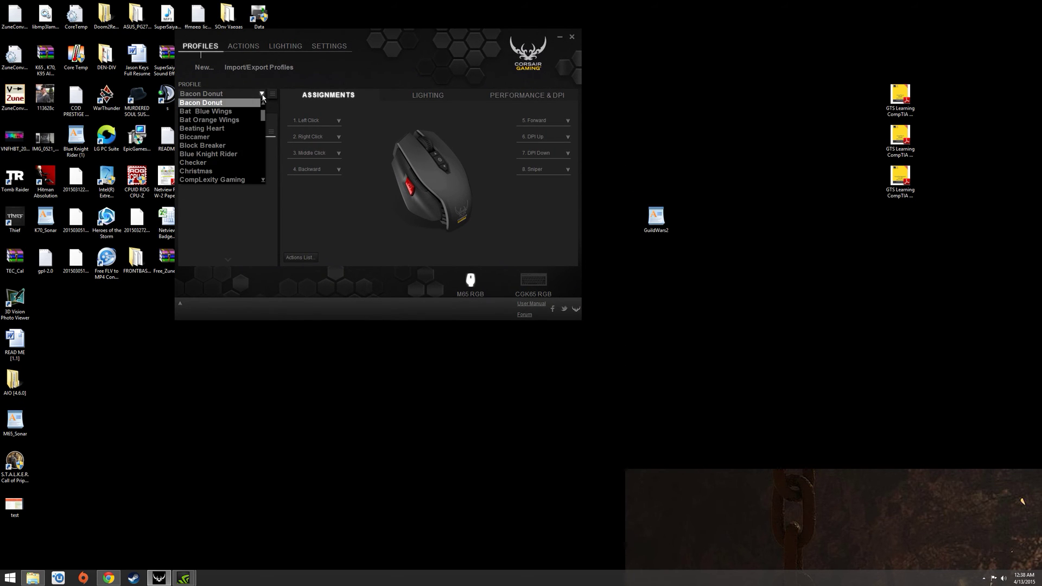
{"action": "mouse_move", "coordinate": [263, 113]}
{"action": "left_mouse_down"}
{"action": "mouse_move", "coordinate": [271, 174]}
{"action": "mouse_move", "coordinate": [268, 87]}
{"action": "left_mouse_up"}
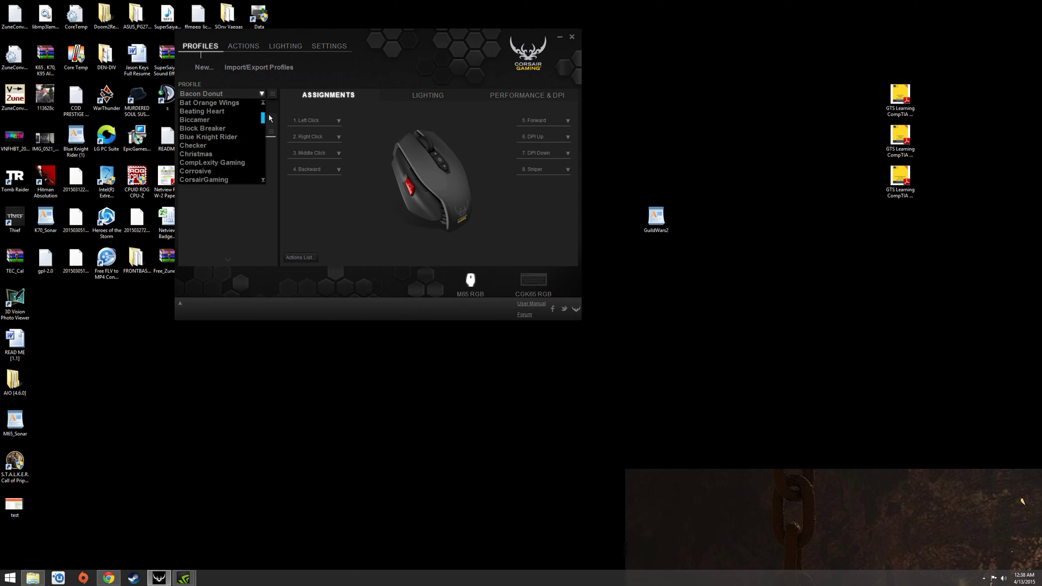
{"action": "left_click", "coordinate": [253, 70]}
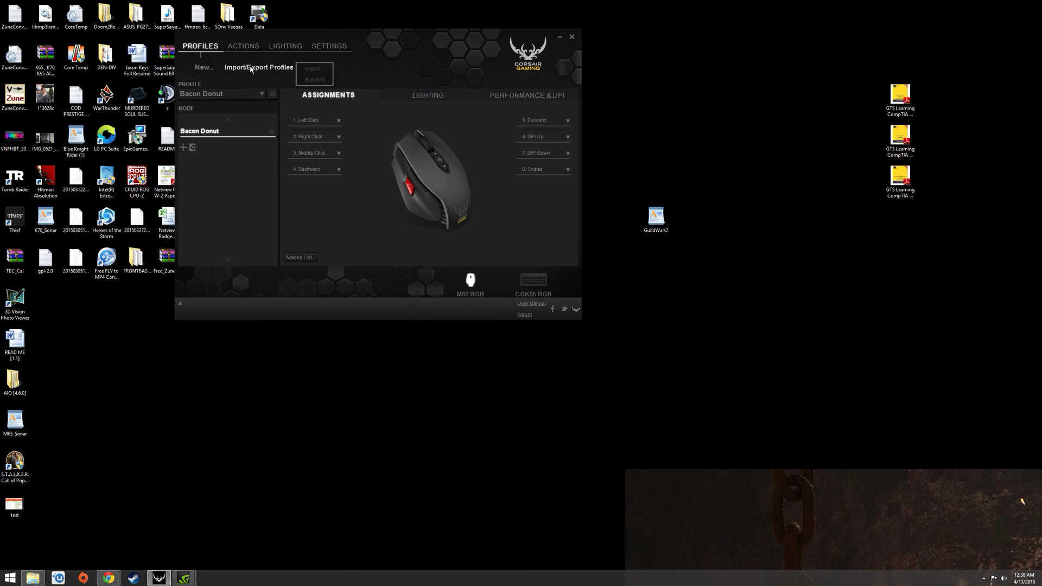
{"action": "left_click", "coordinate": [304, 69]}
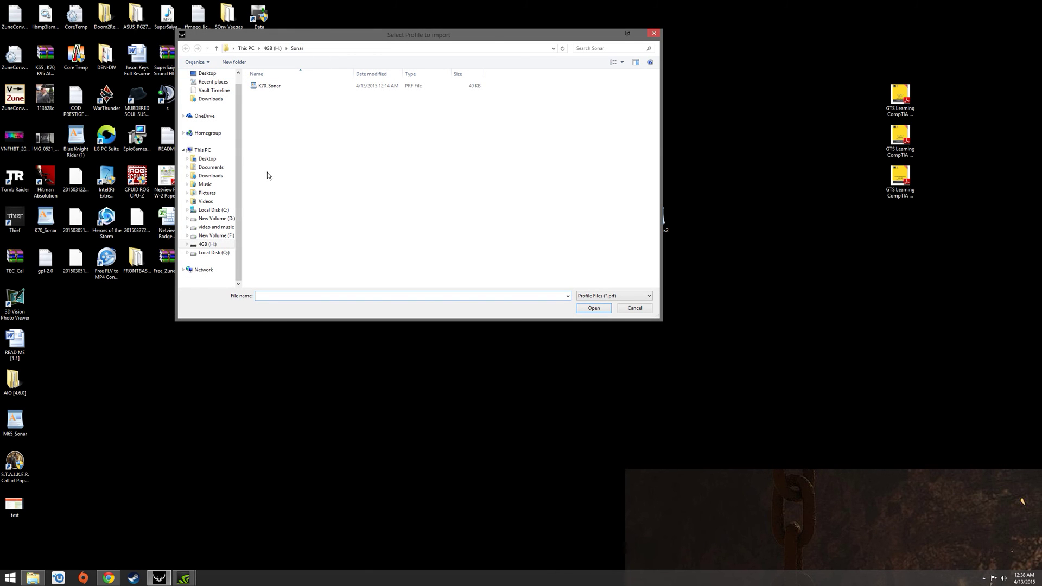
Import GuildWars2 from the Desktop folder in the Select Profile to import dialog
{"action": "mouse_move", "coordinate": [210, 163]}
{"action": "left_click", "coordinate": [207, 73]}
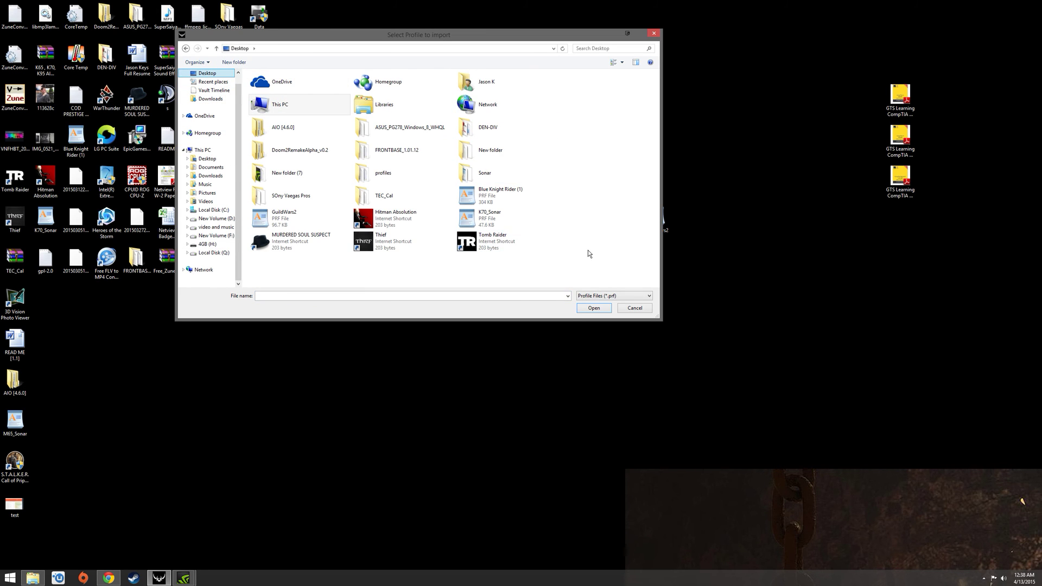
{"action": "left_click", "coordinate": [301, 224]}
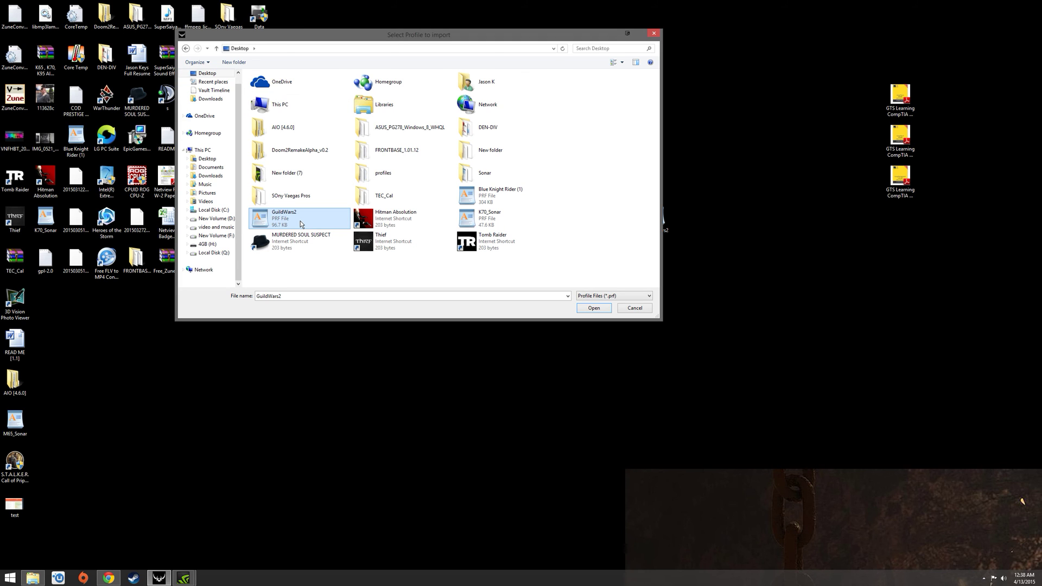
{"action": "left_click", "coordinate": [593, 309]}
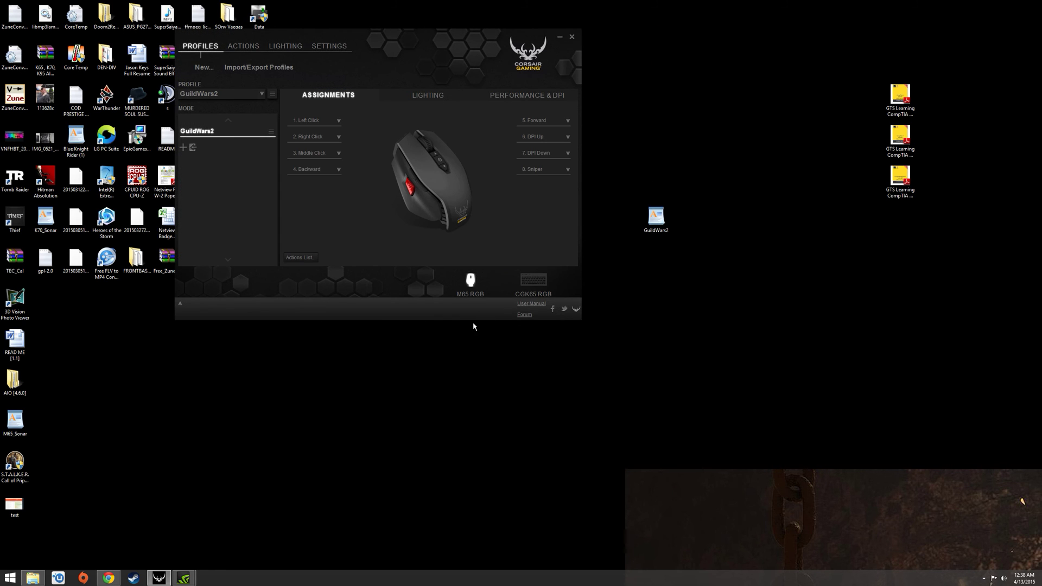
{"action": "mouse_move", "coordinate": [396, 39]}
{"action": "left_mouse_down"}
{"action": "mouse_move", "coordinate": [487, 143]}
{"action": "mouse_move", "coordinate": [482, 133]}
{"action": "left_mouse_up"}
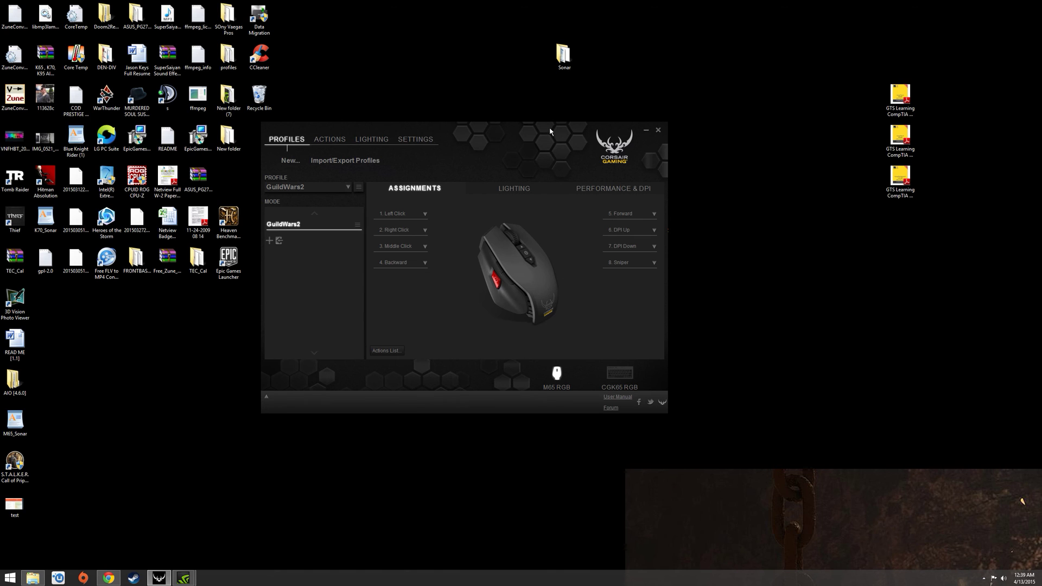
{"action": "left_click_drag", "start_coordinate": [550, 131], "coordinate": [626, 127]}
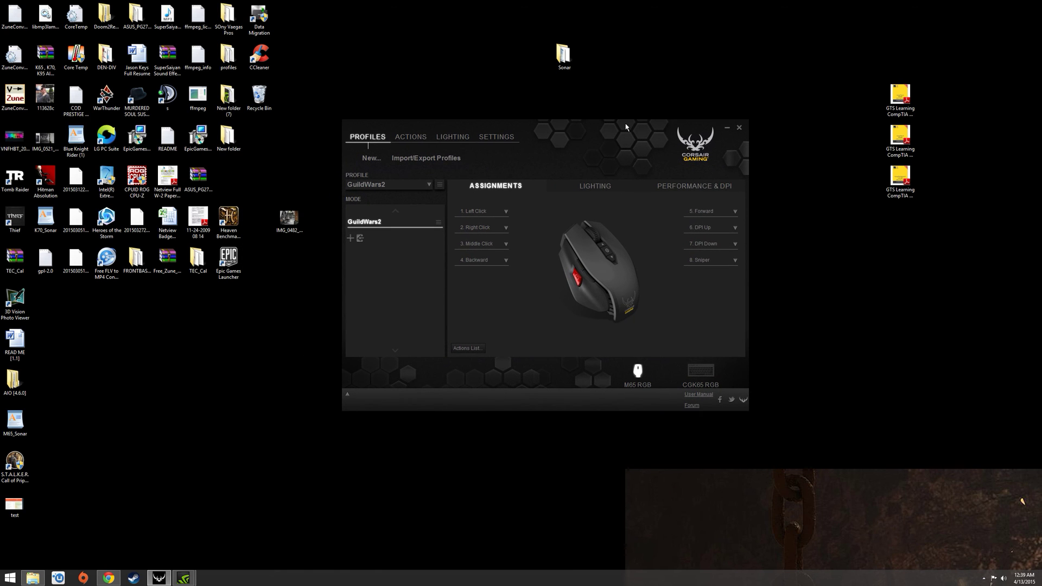